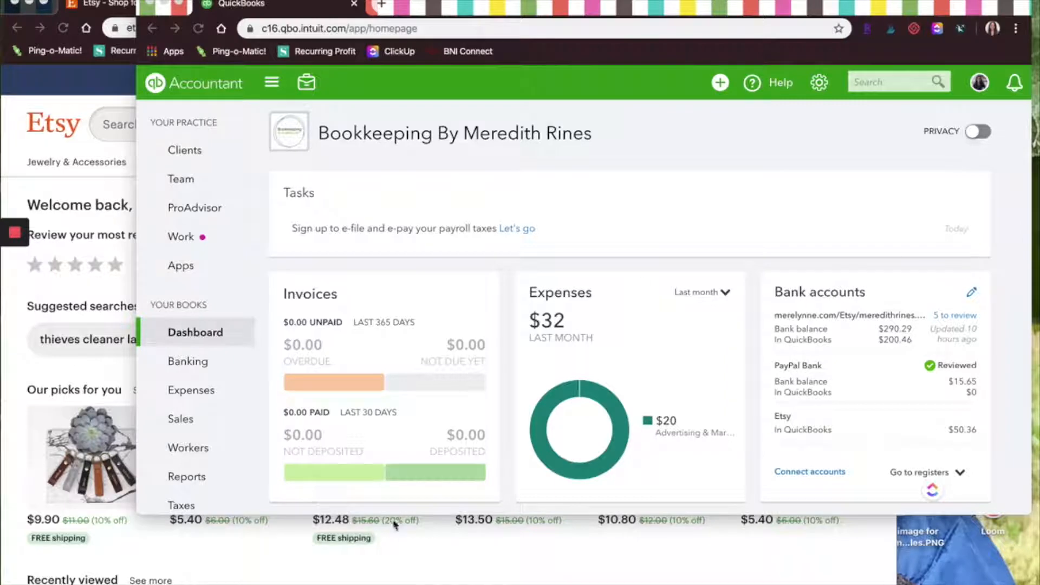
Step: Open the Shop Manager in Etsy, and open the chart of accounts in QuickBooks
{"action": "left_click", "coordinate": [761, 132]}
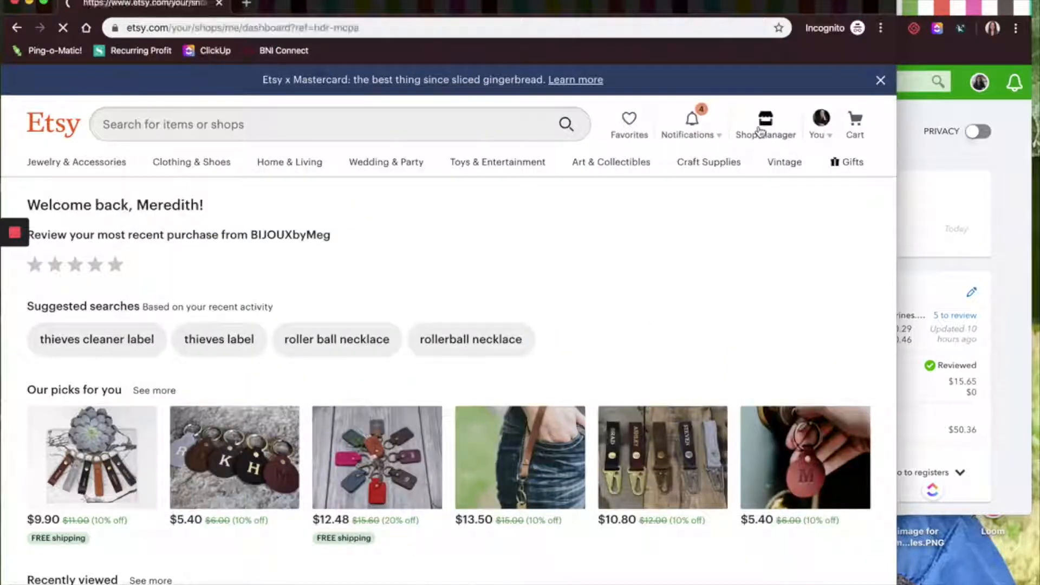
{"action": "left_click", "coordinate": [942, 6]}
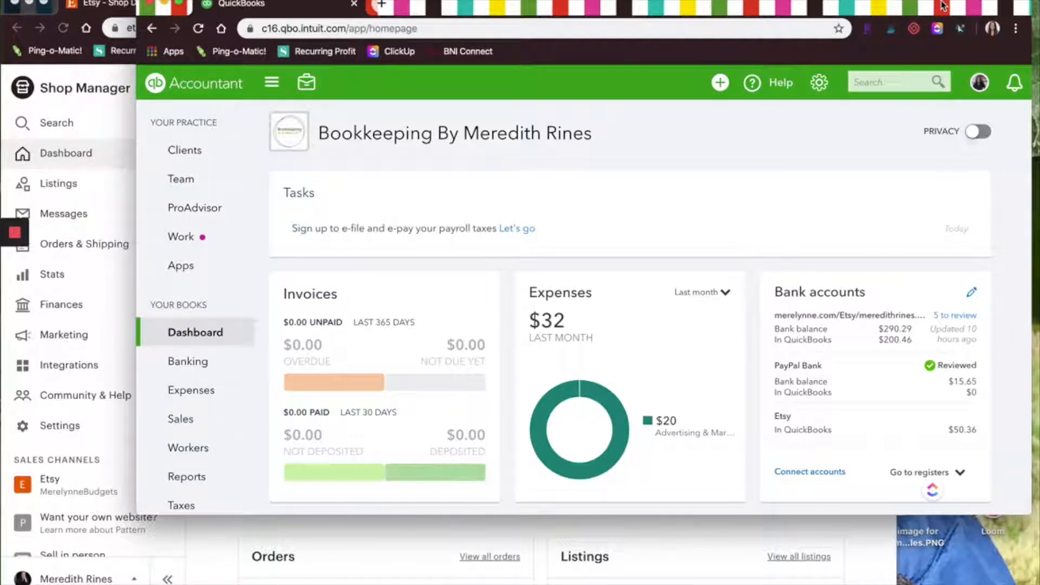
{"action": "left_click", "coordinate": [820, 88]}
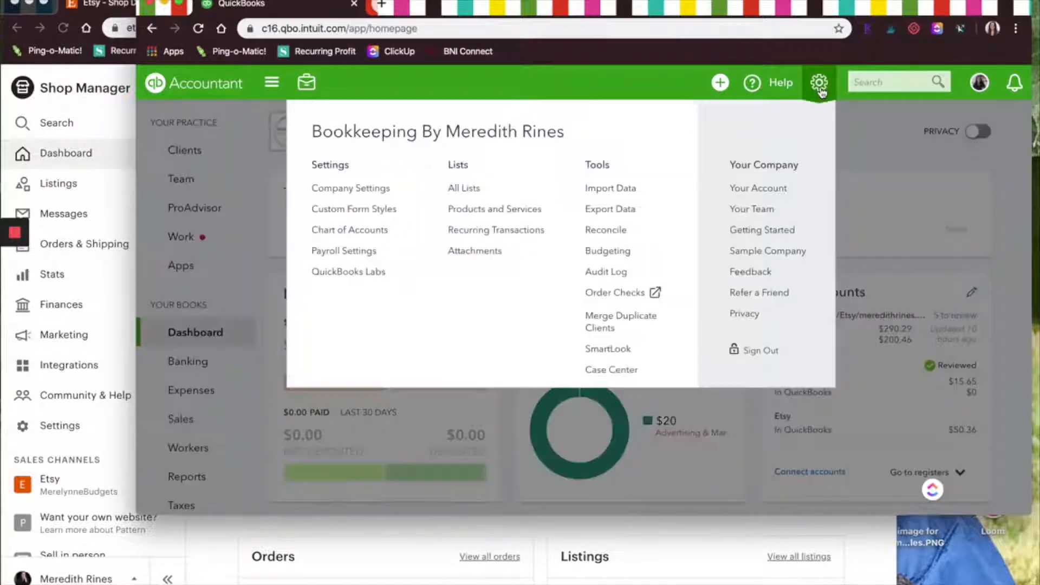
{"action": "left_click", "coordinate": [379, 232]}
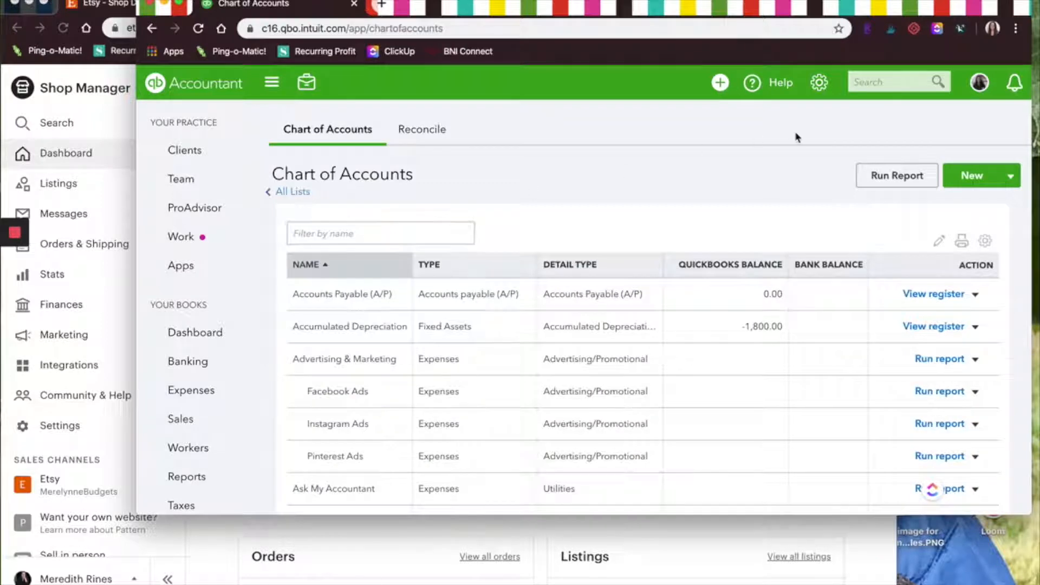
Step: Start a new Bank account with detail type Checking and name it "Etsy"
{"action": "left_click", "coordinate": [963, 182]}
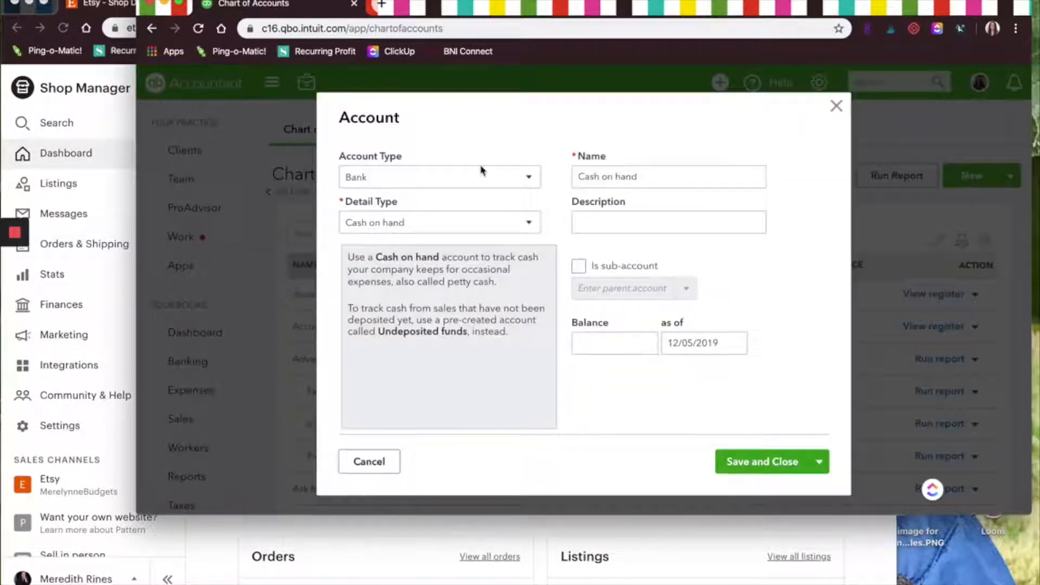
{"action": "left_click", "coordinate": [460, 230]}
{"action": "left_click", "coordinate": [406, 275]}
{"action": "double_click", "coordinate": [680, 177]}
{"action": "type", "text": "Etsy"}
Step: Set the Etsy account's opening balance to 0 as of 11/01/2019 and save the account
{"action": "left_click", "coordinate": [590, 341]}
{"action": "type", "text": "0"}
{"action": "key", "text": "Tab"}
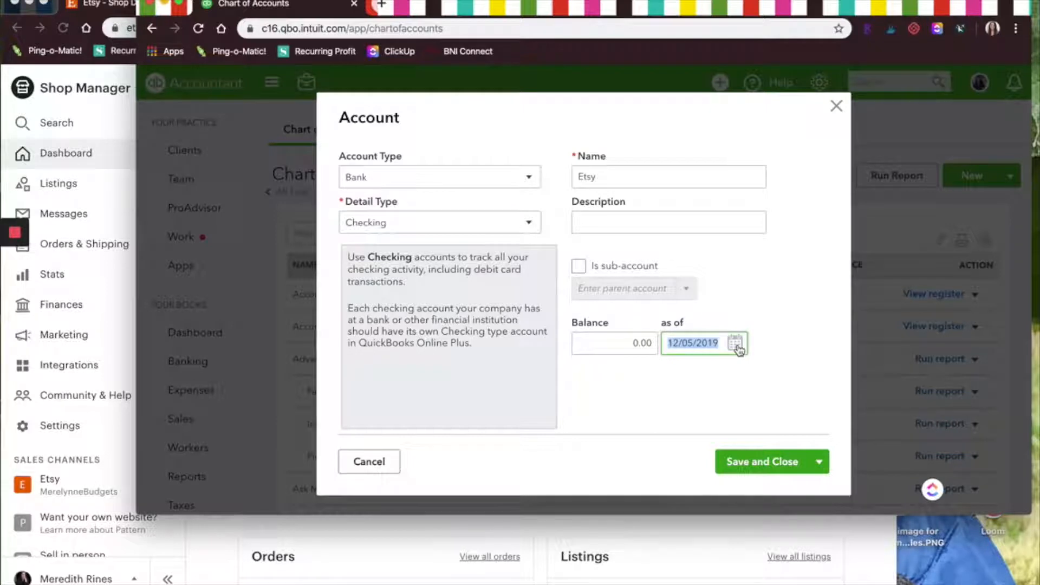
{"action": "type", "text": "11/01/"}
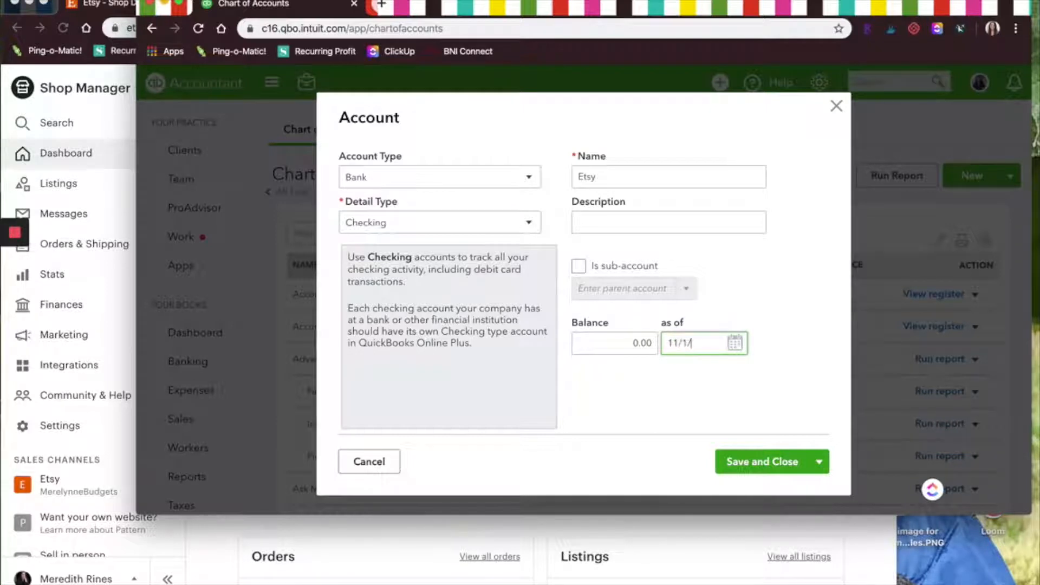
{"action": "type", "text": "2019"}
{"action": "key", "text": "Tab"}
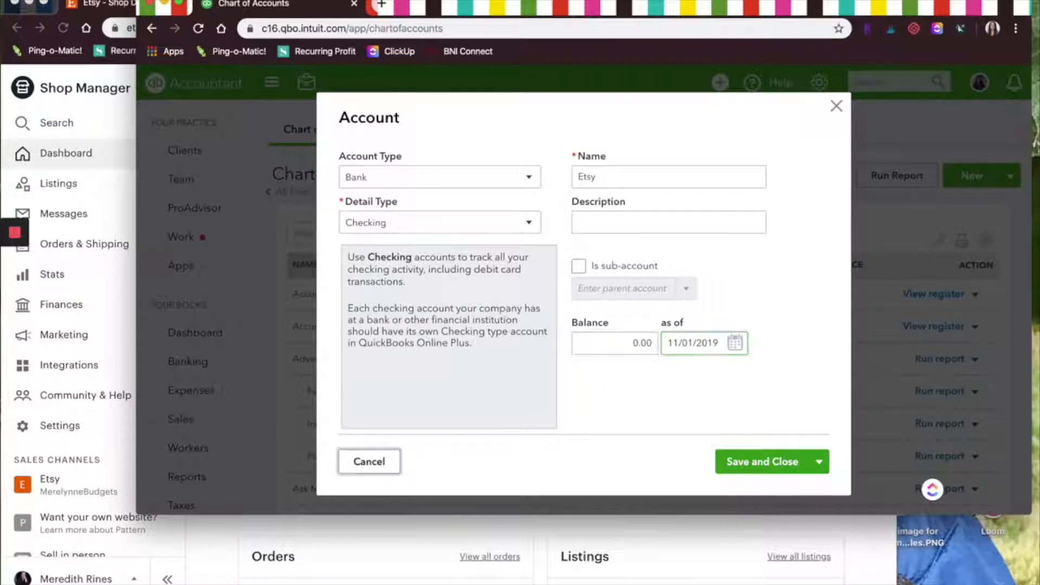
{"action": "left_click", "coordinate": [765, 460]}
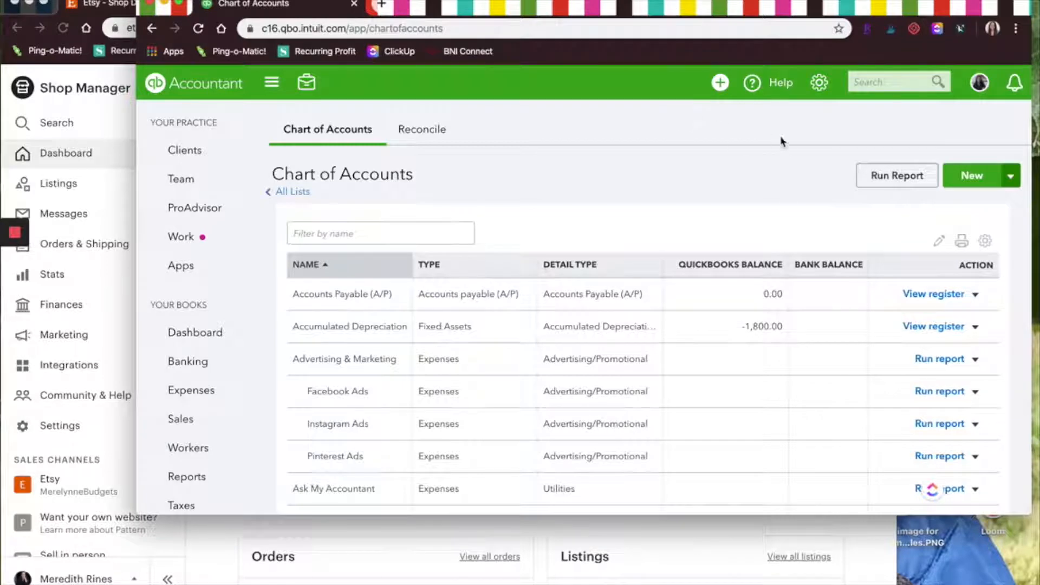
Step: Start a new Income account with detail type Sales of Product Income and name it "Etsy Sales"
{"action": "left_click", "coordinate": [957, 183]}
{"action": "left_click", "coordinate": [379, 179]}
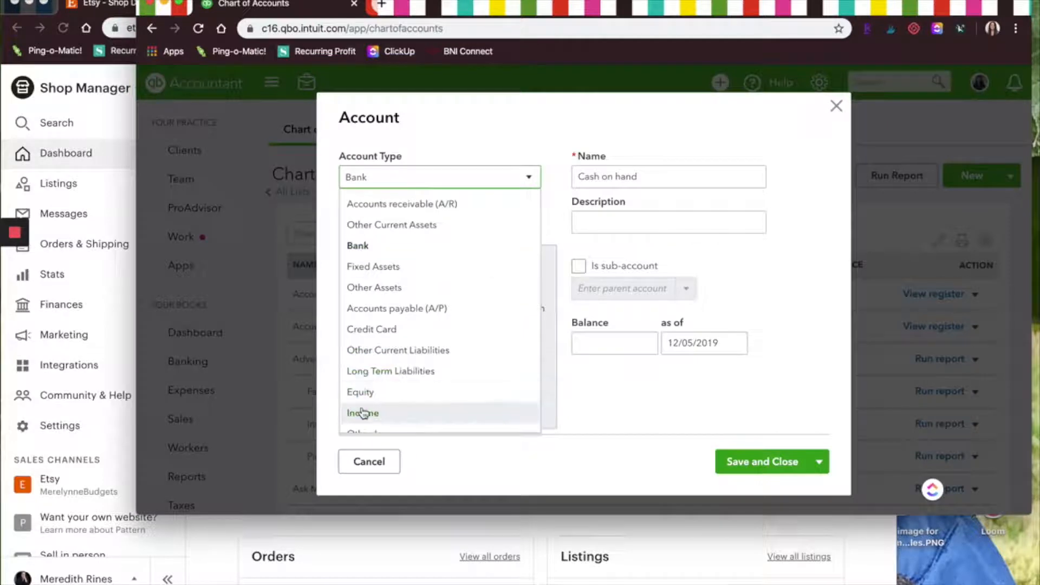
{"action": "left_click", "coordinate": [363, 413]}
{"action": "left_click", "coordinate": [436, 223]}
{"action": "left_click", "coordinate": [417, 310]}
{"action": "triple_click", "coordinate": [680, 172]}
{"action": "type", "text": "Etsy "}
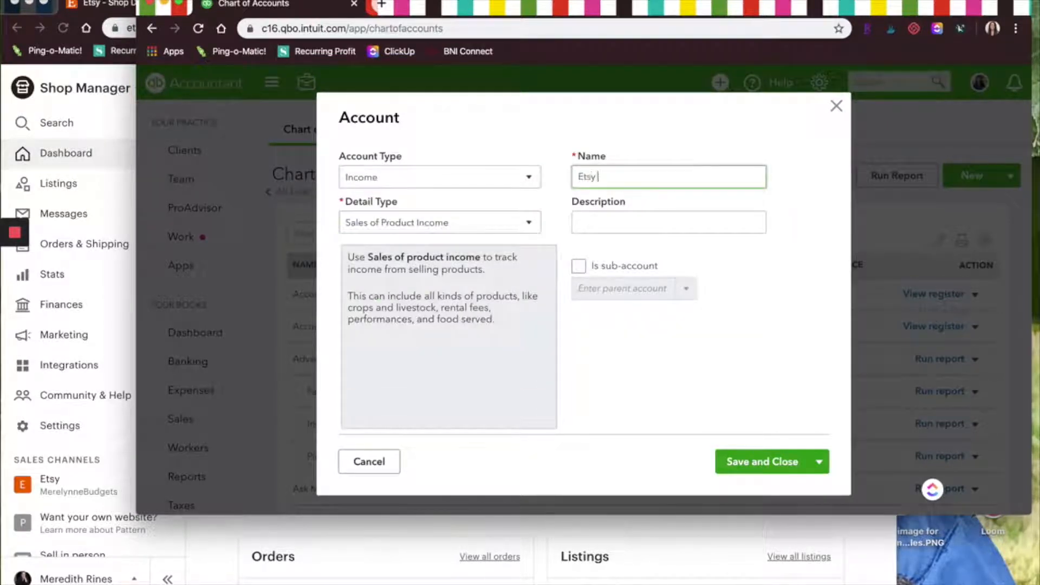
{"action": "type", "text": "Sales"}
Step: Make Etsy Sales a sub-account of Sales and save the account
{"action": "left_click", "coordinate": [579, 266]}
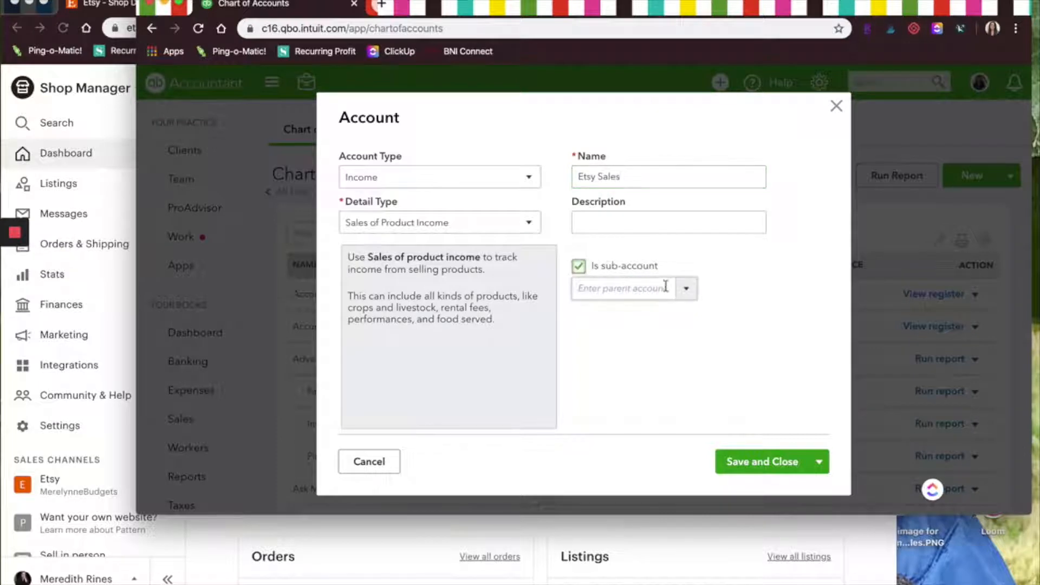
{"action": "left_click", "coordinate": [687, 292]}
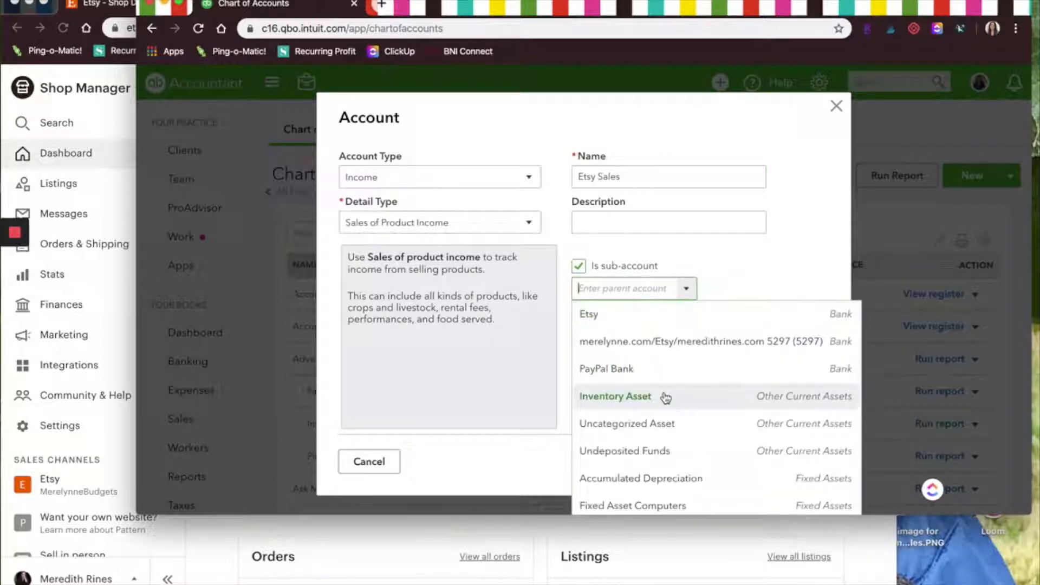
{"action": "scroll", "coordinate": [666, 398], "scroll_direction": "down", "scroll_amount": 8}
{"action": "left_click", "coordinate": [596, 438]}
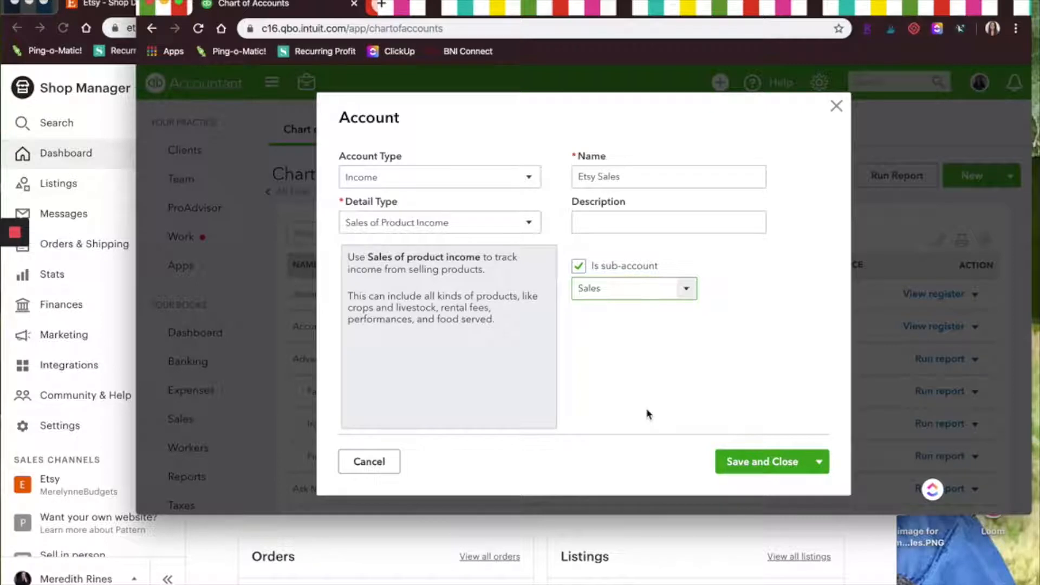
{"action": "left_click", "coordinate": [746, 467]}
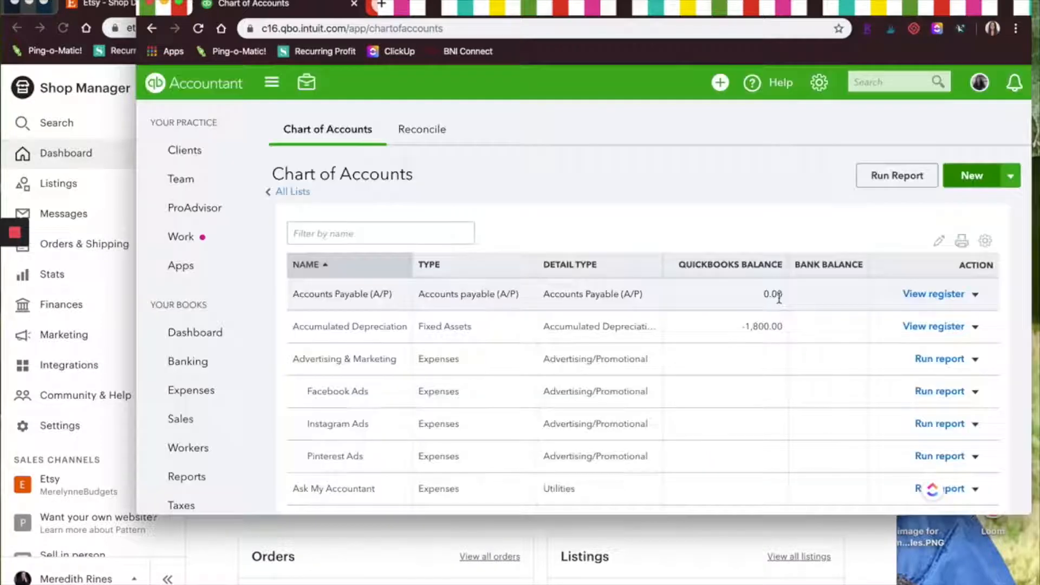
Step: Start a new Income account with detail type Service/Fee Income and name it "Etsy Income: Shipping"
{"action": "left_click", "coordinate": [966, 175]}
{"action": "left_click", "coordinate": [491, 177]}
{"action": "left_click", "coordinate": [371, 417]}
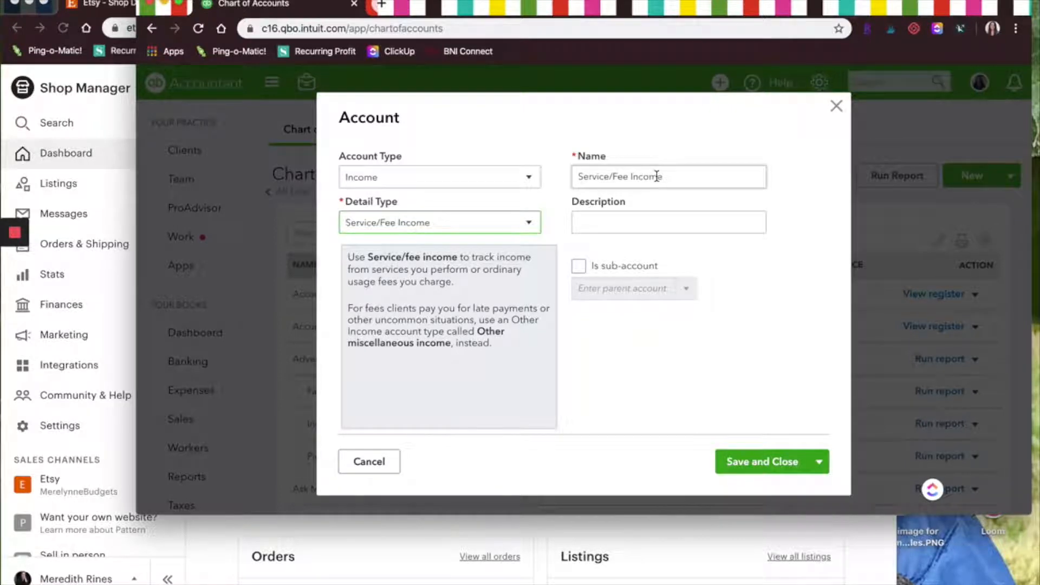
{"action": "triple_click", "coordinate": [657, 176]}
{"action": "type", "text": "Et"}
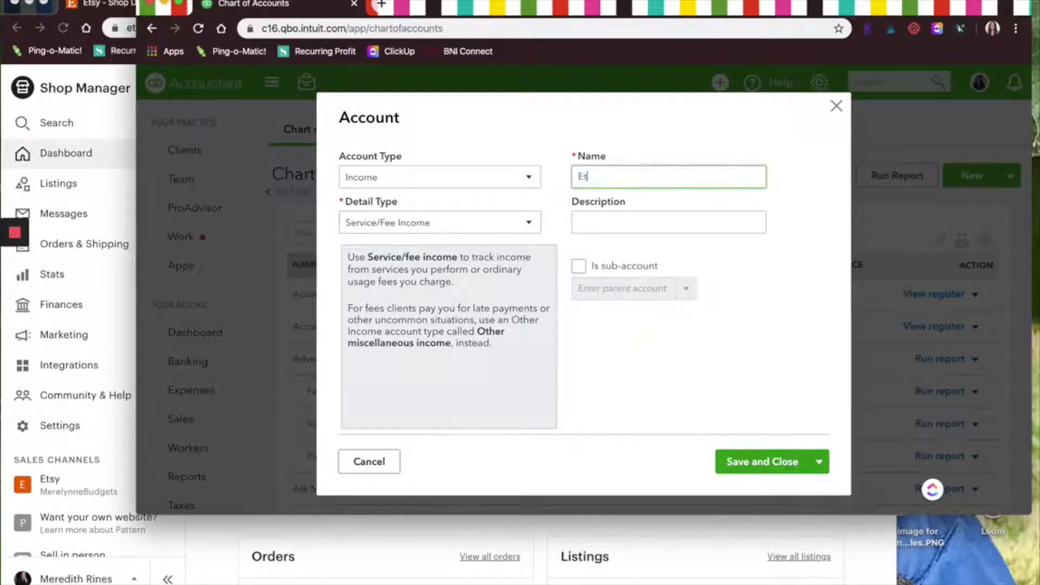
{"action": "type", "text": "sy Income: Shipping"}
Step: Make Etsy Income: Shipping a sub-account of Sales and save the account
{"action": "left_click", "coordinate": [578, 265]}
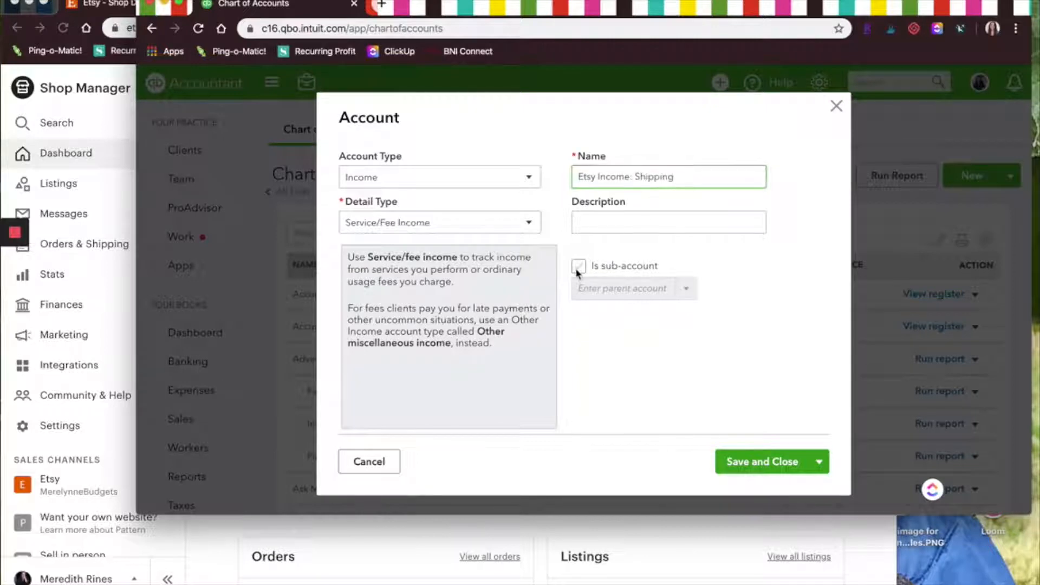
{"action": "left_click", "coordinate": [673, 288]}
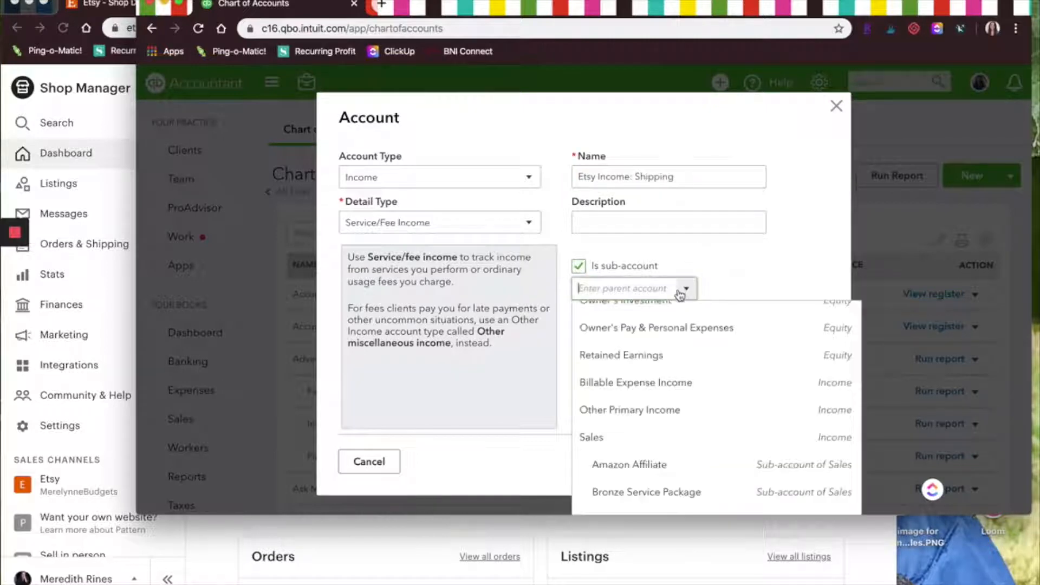
{"action": "left_click", "coordinate": [593, 444]}
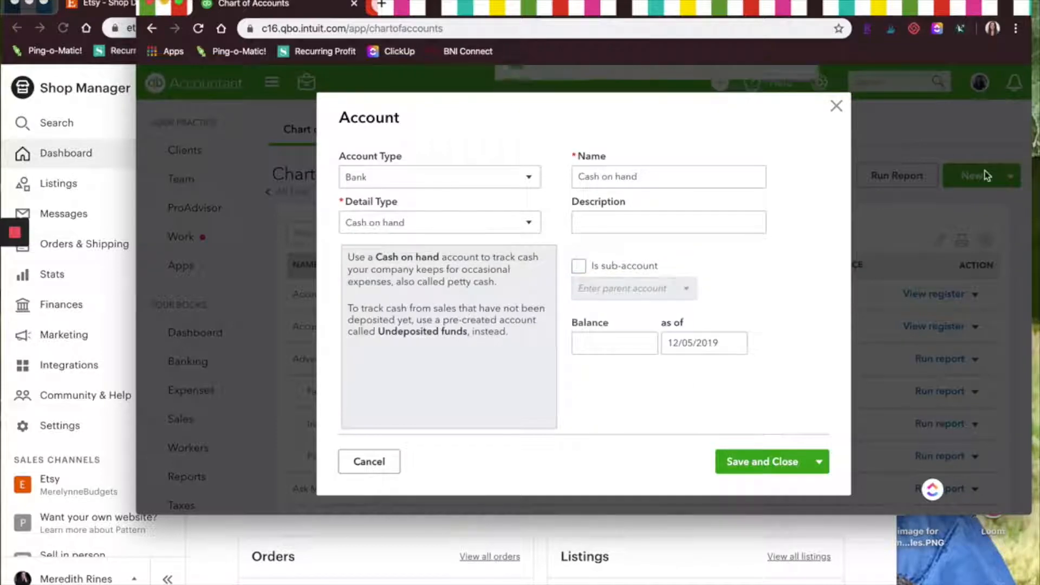
Step: Set the new account to type Income with detail type Discounts/Refunds Given and name it "Etsy Discounts"
{"action": "left_click", "coordinate": [461, 177]}
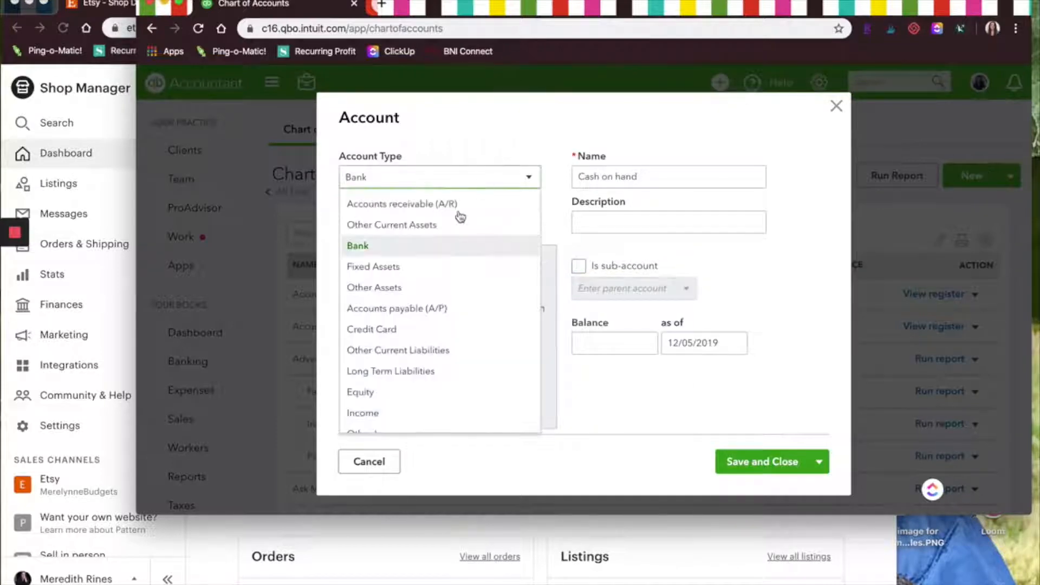
{"action": "left_click", "coordinate": [370, 418]}
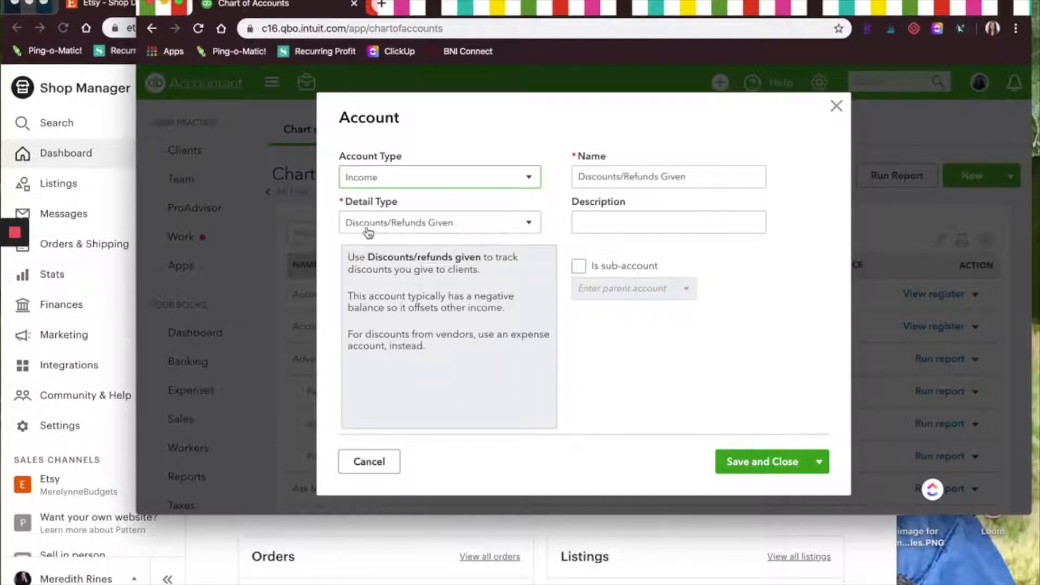
{"action": "left_click", "coordinate": [577, 176]}
{"action": "type", "text": "Etsy Discounts"}
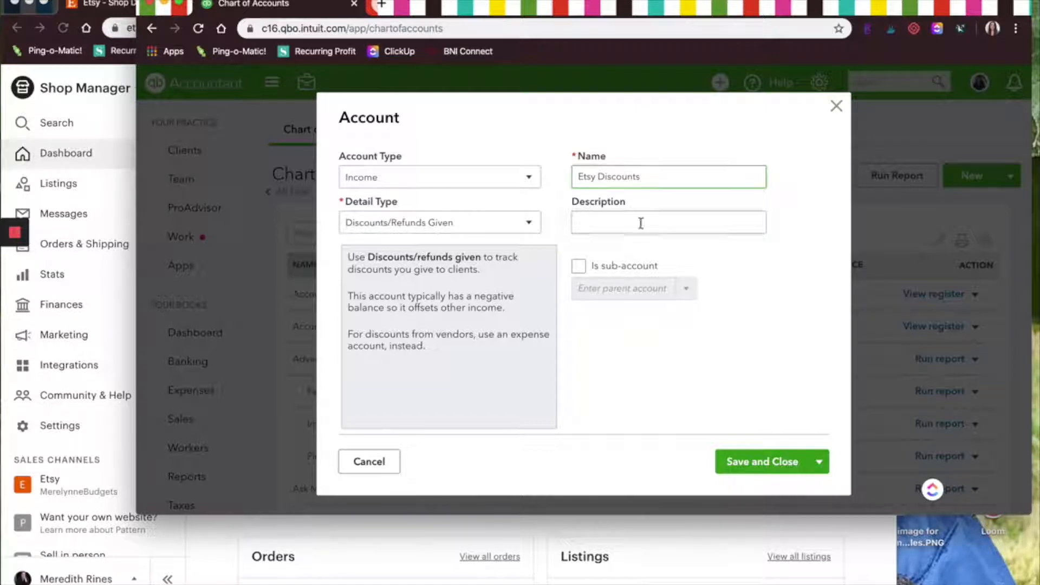
Step: Make Etsy Discounts a sub-account of Sales and save the account
{"action": "left_click", "coordinate": [578, 265]}
{"action": "left_click", "coordinate": [685, 288]}
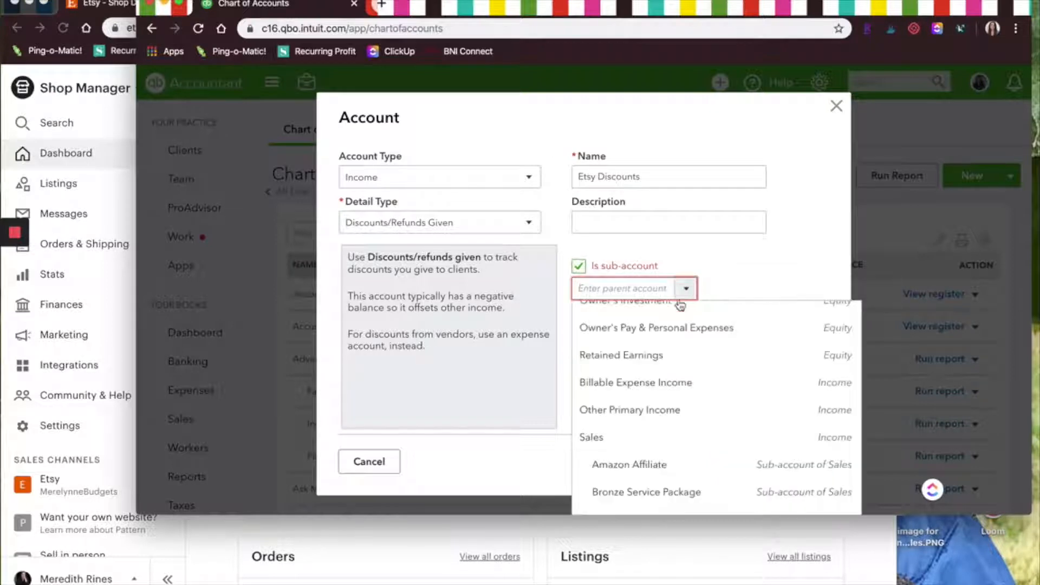
{"action": "left_click", "coordinate": [606, 436]}
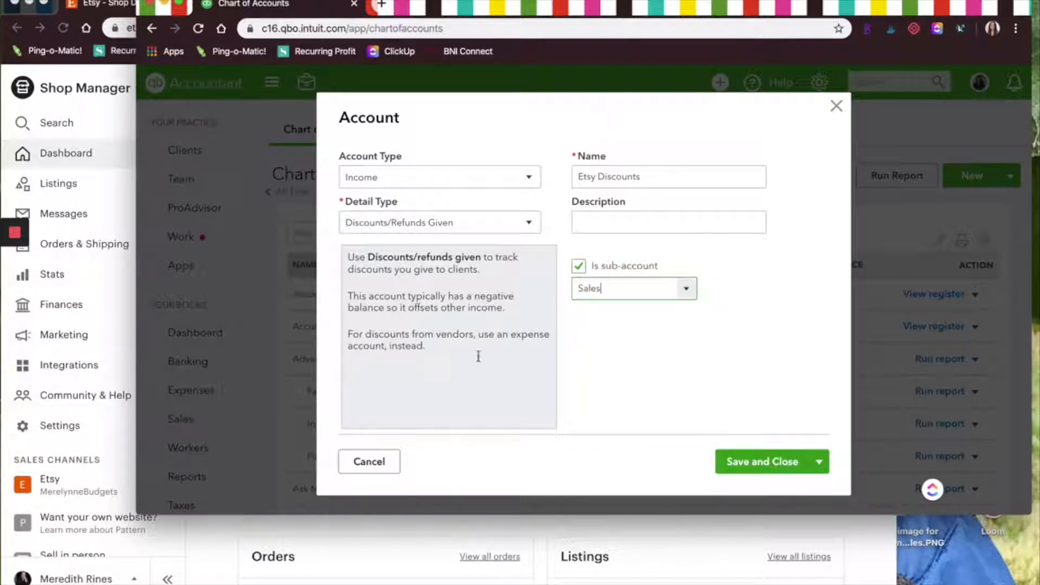
{"action": "left_click", "coordinate": [772, 469]}
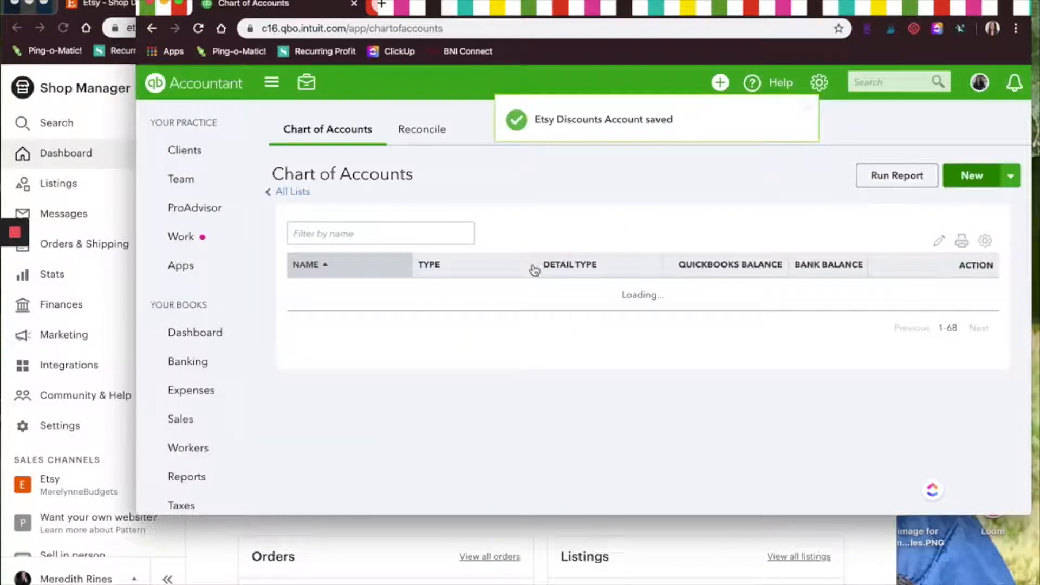
Step: Start a new Income account with detail type Discounts/Refunds Given and name it "Etsy Refunds"
{"action": "left_click", "coordinate": [972, 175]}
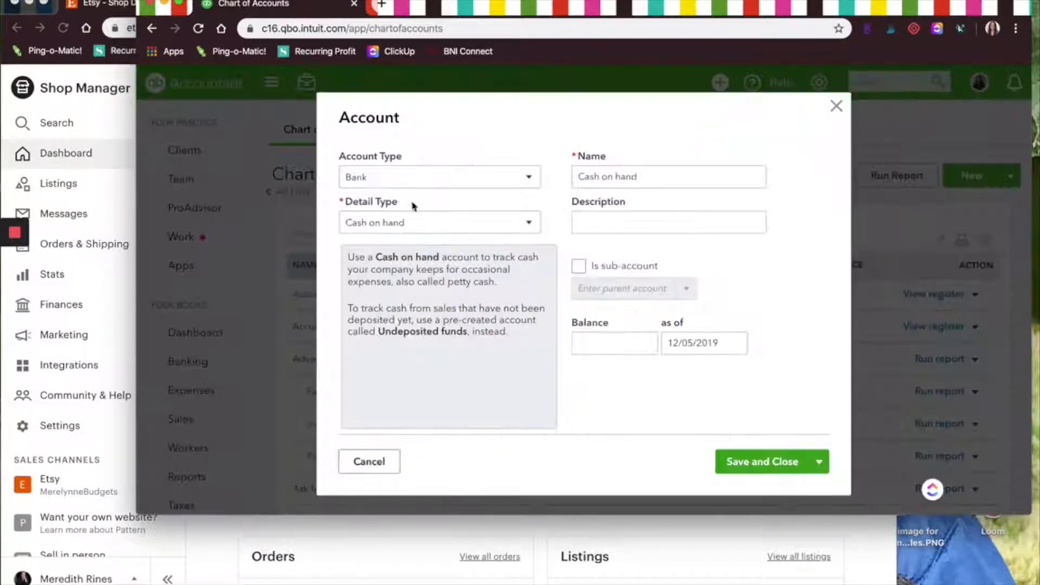
{"action": "left_click", "coordinate": [421, 183]}
{"action": "left_click", "coordinate": [362, 412]}
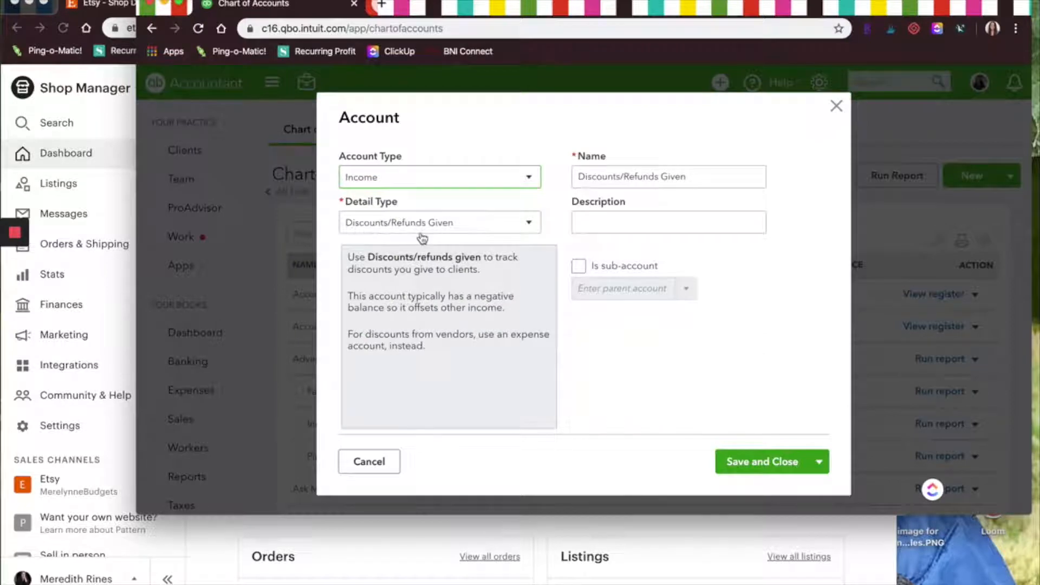
{"action": "left_click_drag", "start_coordinate": [693, 173], "coordinate": [420, 177]}
{"action": "type", "text": "Et"}
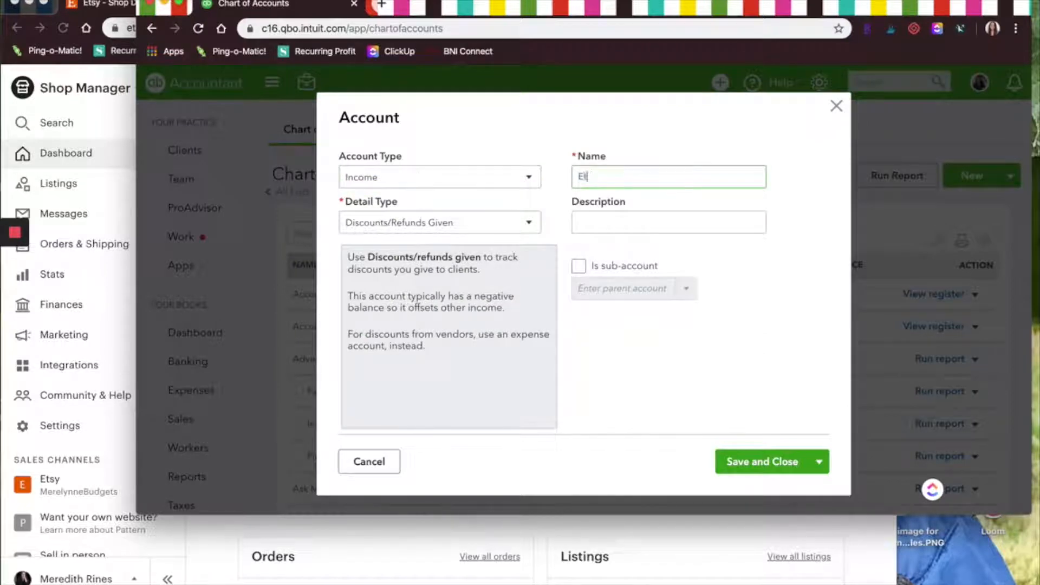
{"action": "type", "text": "sy Refunds"}
Step: Make Etsy Refunds a sub-account of Sales and save the account
{"action": "left_click", "coordinate": [686, 289]}
{"action": "left_click", "coordinate": [604, 438]}
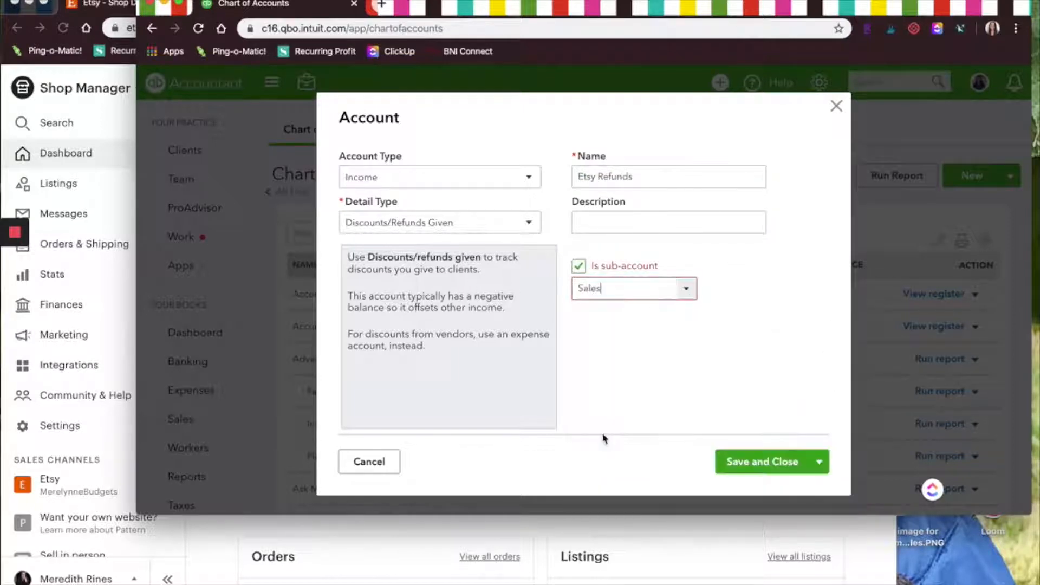
{"action": "left_click", "coordinate": [768, 462]}
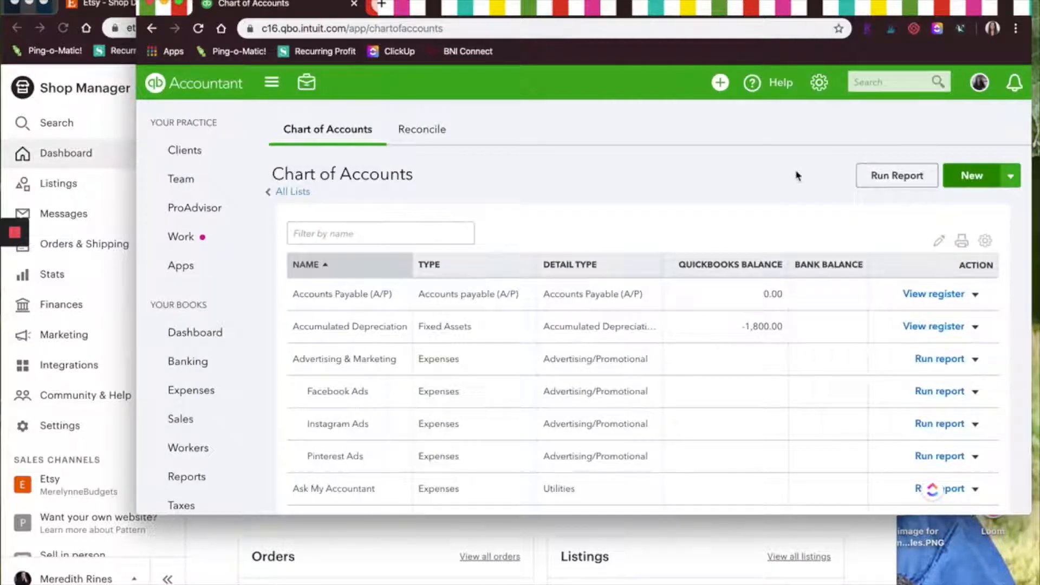
Step: Create a new Expenses account with detail type Bank Charges, named "Etsy Fee"
{"action": "left_click", "coordinate": [972, 175]}
{"action": "left_click", "coordinate": [438, 176]}
{"action": "scroll", "coordinate": [396, 352], "scroll_direction": "down", "scroll_amount": 2}
{"action": "left_click", "coordinate": [379, 400]}
{"action": "left_click", "coordinate": [455, 225]}
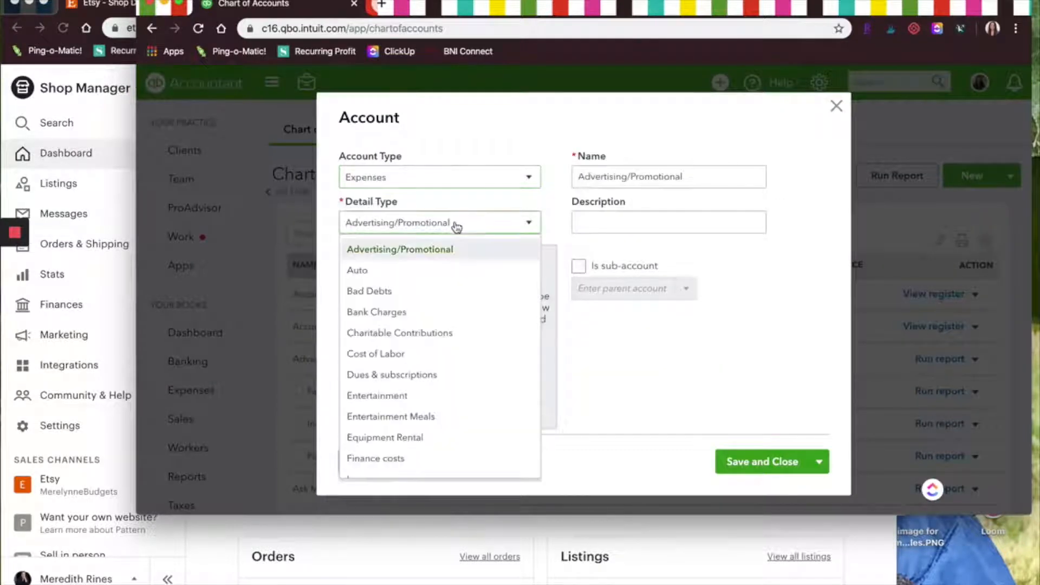
{"action": "left_click", "coordinate": [415, 319]}
{"action": "triple_click", "coordinate": [704, 174]}
{"action": "type", "text": "Etsy Fee"}
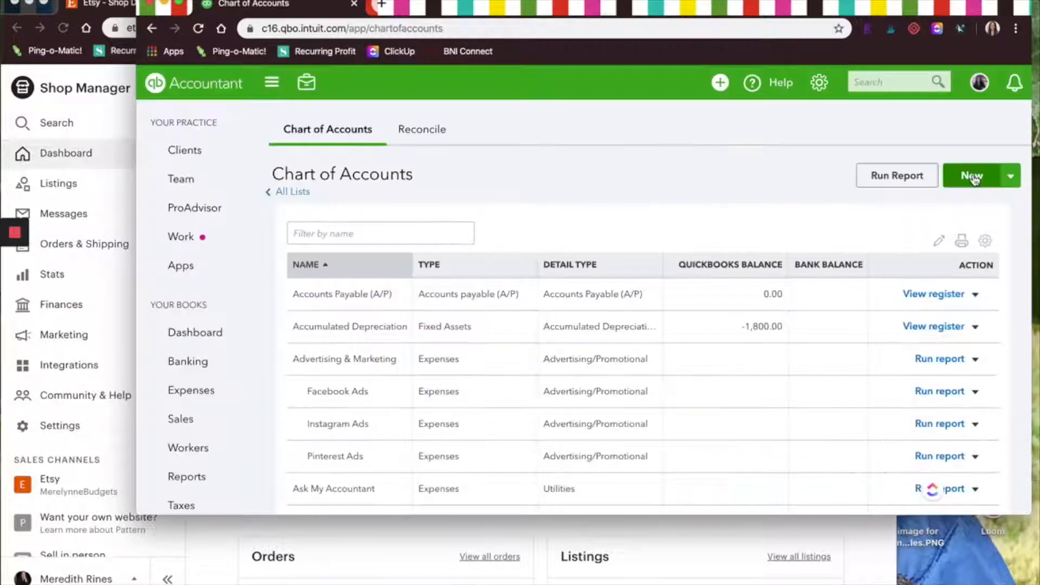
Step: Start a new Expenses account with detail type Bank Charges and name it "Etsy Transaction Fees"
{"action": "left_click", "coordinate": [973, 179]}
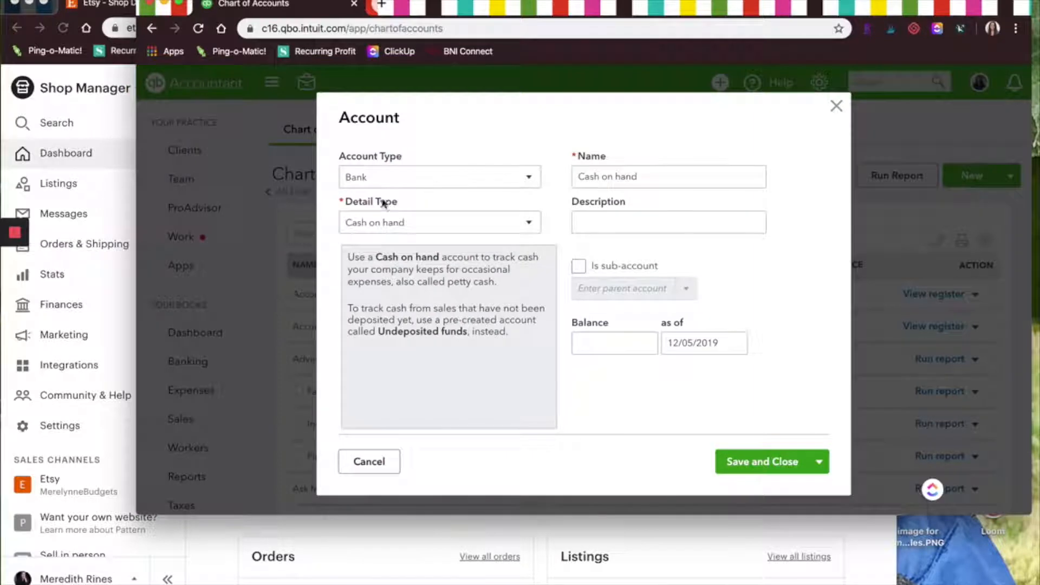
{"action": "left_click", "coordinate": [388, 179]}
{"action": "scroll", "coordinate": [364, 409], "scroll_direction": "down", "scroll_amount": 3}
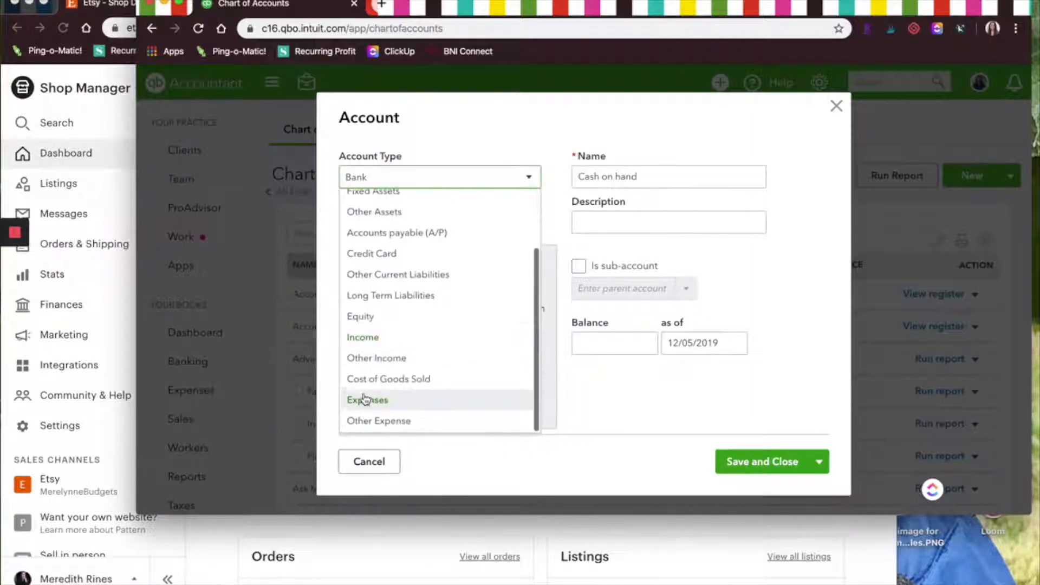
{"action": "left_click", "coordinate": [364, 398]}
{"action": "left_click", "coordinate": [428, 230]}
{"action": "left_click", "coordinate": [401, 311]}
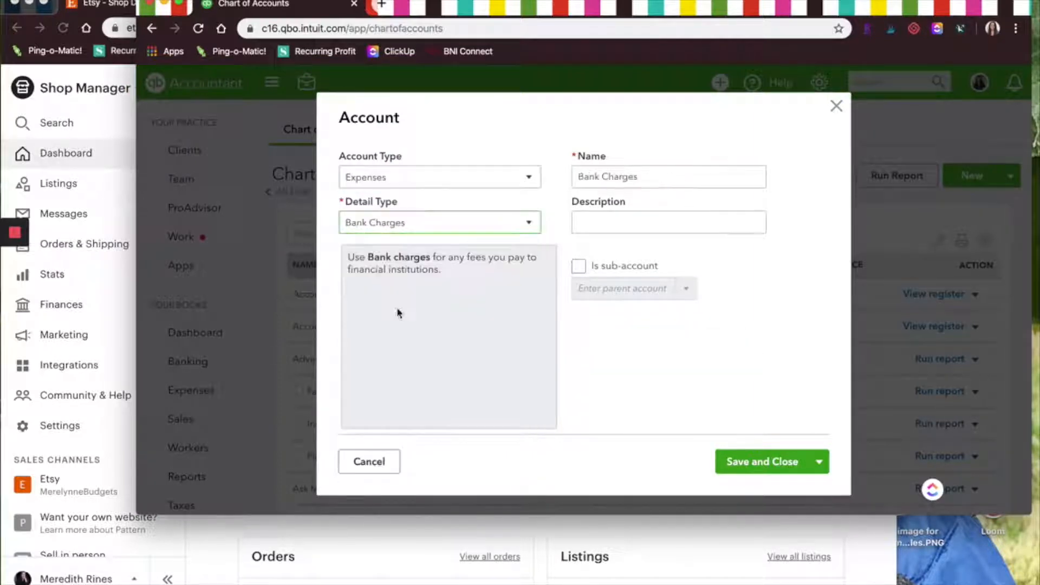
{"action": "triple_click", "coordinate": [659, 177]}
{"action": "type", "text": "Etsy Transaction Fees"}
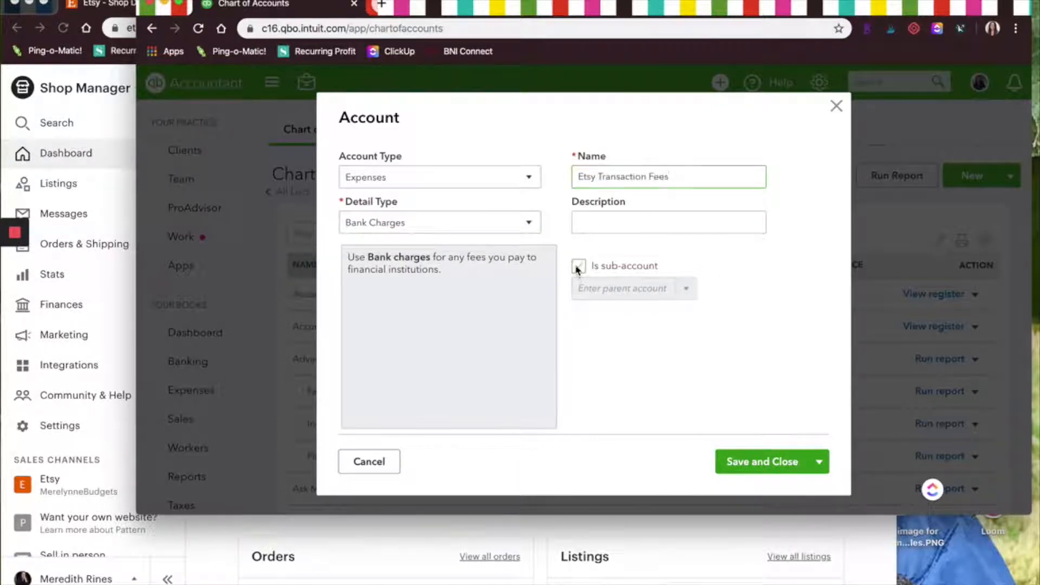
Step: Make Etsy Transaction Fees a sub-account of Etsy Fees and save the account
{"action": "left_click", "coordinate": [579, 265]}
{"action": "left_click", "coordinate": [686, 288]}
{"action": "type", "text": "Etsy"}
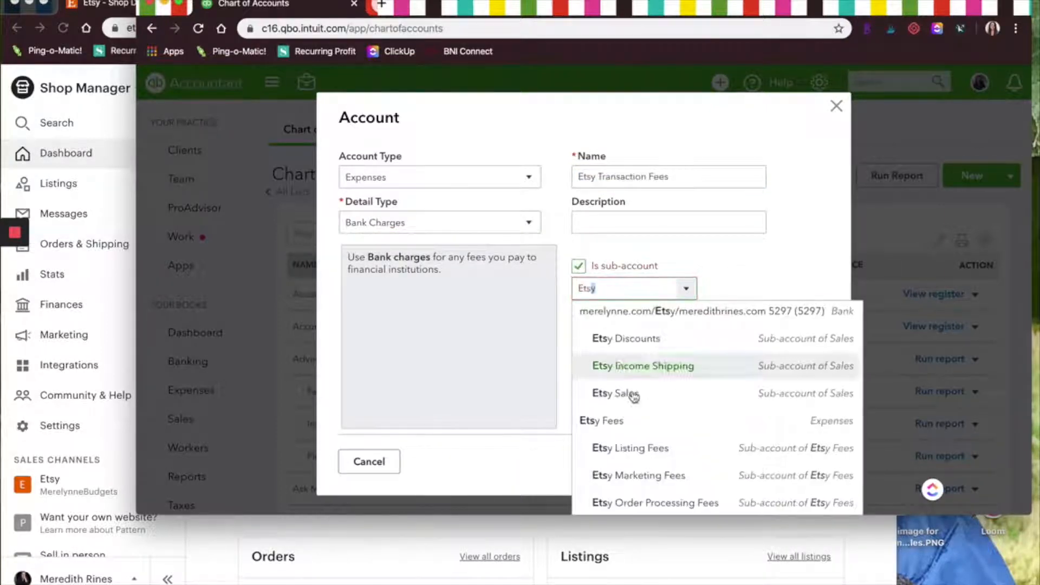
{"action": "left_click", "coordinate": [647, 421]}
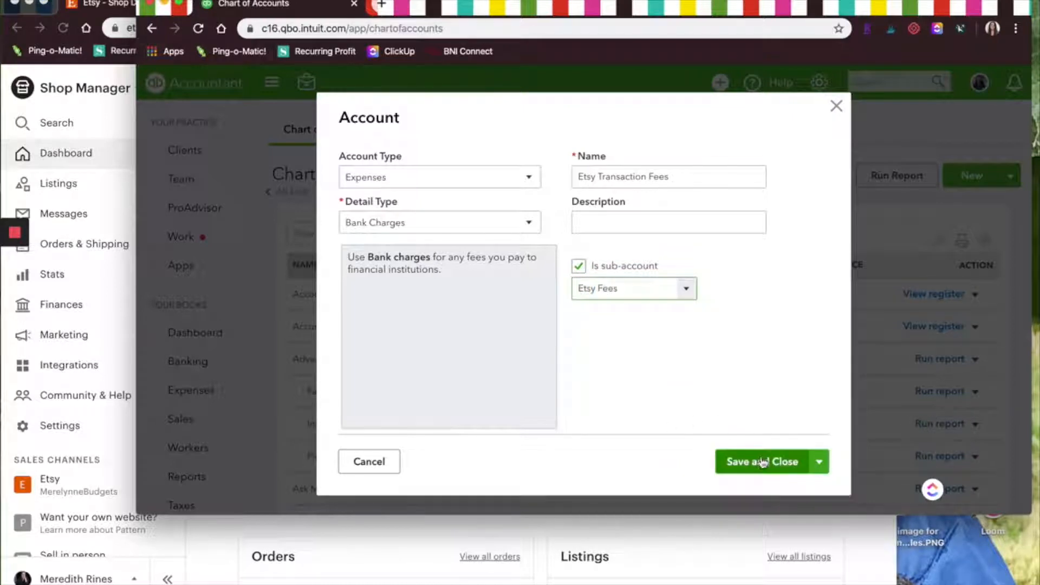
{"action": "left_click", "coordinate": [762, 462]}
Step: Start another Expenses account with detail type Bank Charges and name it "Etsy Listing Fees"
{"action": "left_click", "coordinate": [475, 181]}
{"action": "scroll", "coordinate": [413, 371], "scroll_direction": "down", "scroll_amount": 3}
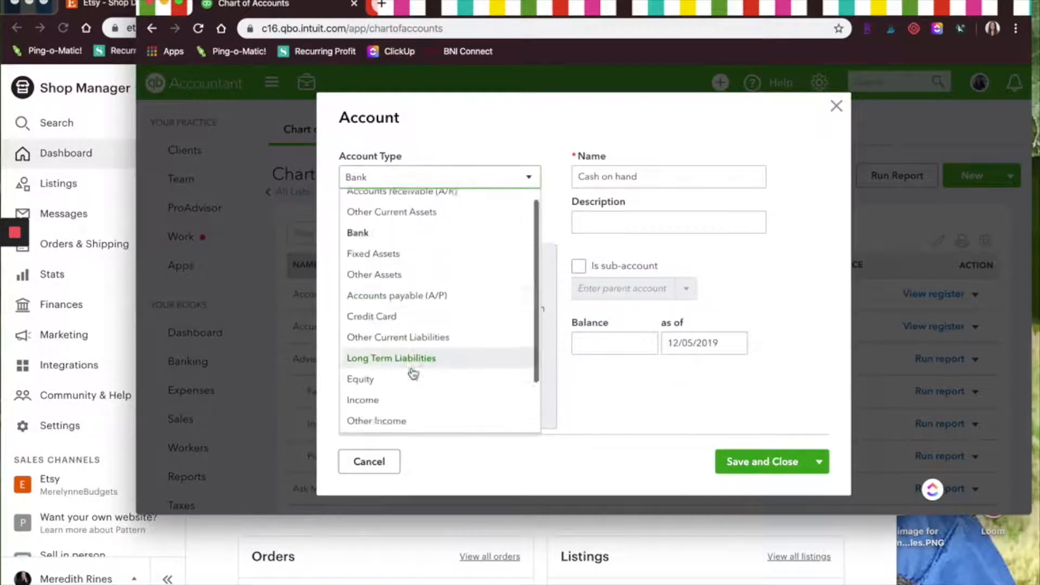
{"action": "left_click", "coordinate": [404, 402]}
{"action": "left_click", "coordinate": [403, 223]}
{"action": "left_click", "coordinate": [390, 312]}
{"action": "triple_click", "coordinate": [646, 178]}
{"action": "type", "text": "Et"}
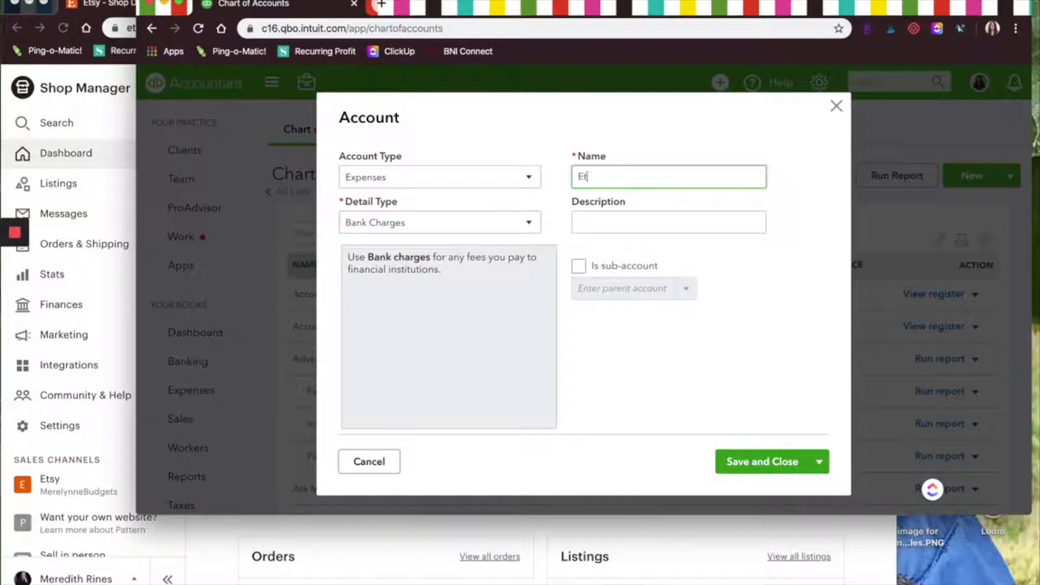
{"action": "type", "text": "sy Listing Fees"}
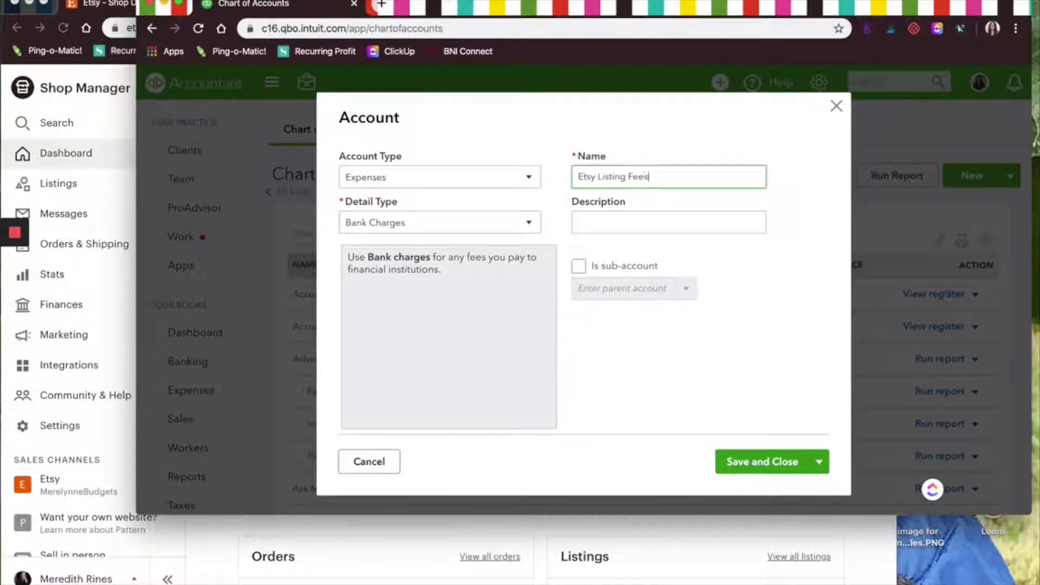
Step: Mark Etsy Listing Fees as a sub-account and search the parent accounts for "Etsy"
{"action": "left_click", "coordinate": [578, 266]}
{"action": "left_click", "coordinate": [686, 289]}
{"action": "type", "text": "Etsy"}
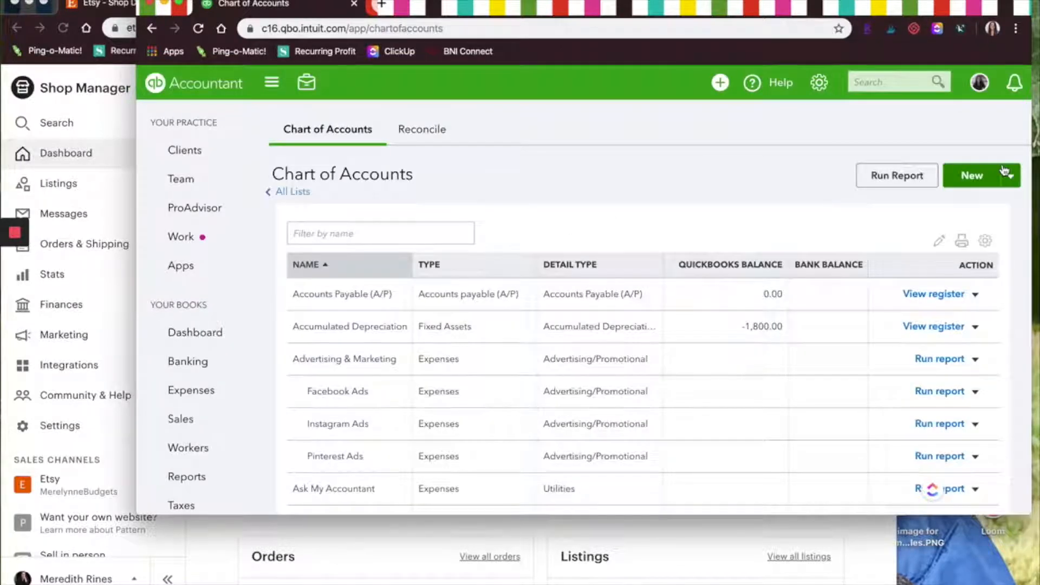
Step: Start a new Expenses account with detail type Shipping, Freight & Delivery and name it "Etsy Shipping Fees"
{"action": "left_click", "coordinate": [973, 176]}
{"action": "left_click", "coordinate": [497, 181]}
{"action": "scroll", "coordinate": [390, 366], "scroll_direction": "down", "scroll_amount": 3}
{"action": "left_click", "coordinate": [383, 399]}
{"action": "left_click", "coordinate": [493, 226]}
{"action": "scroll", "coordinate": [460, 327], "scroll_direction": "up", "scroll_amount": 5}
{"action": "scroll", "coordinate": [414, 343], "scroll_direction": "down", "scroll_amount": 4}
{"action": "left_click", "coordinate": [395, 451]}
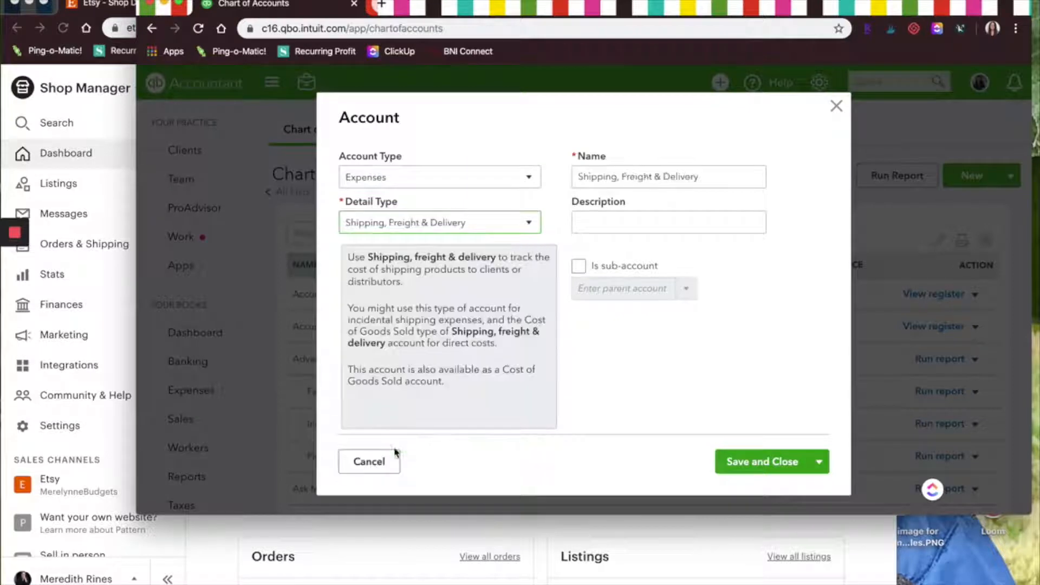
{"action": "triple_click", "coordinate": [644, 177]}
{"action": "type", "text": "Etsy Sh"}
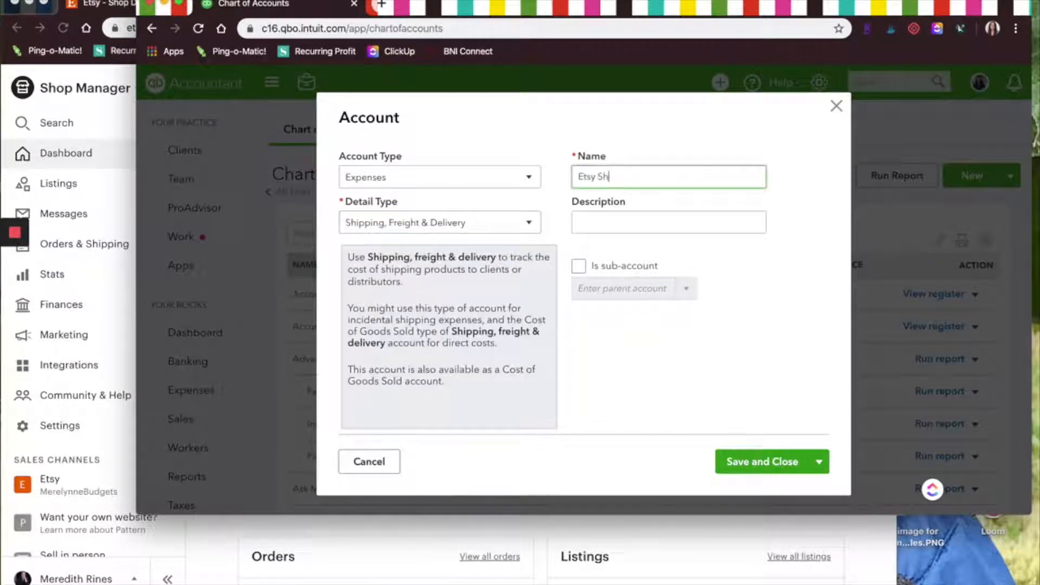
{"action": "type", "text": "ipping Fees"}
Step: Make Etsy Shipping Fees a sub-account of Etsy Fees and save the account
{"action": "left_click", "coordinate": [578, 266]}
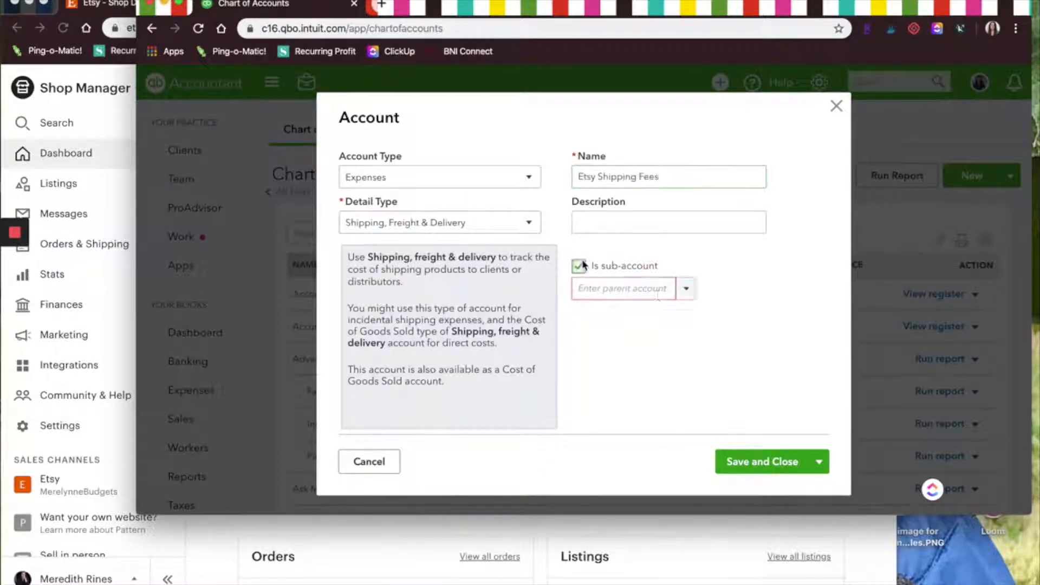
{"action": "left_click", "coordinate": [668, 292]}
{"action": "type", "text": "Etsy"}
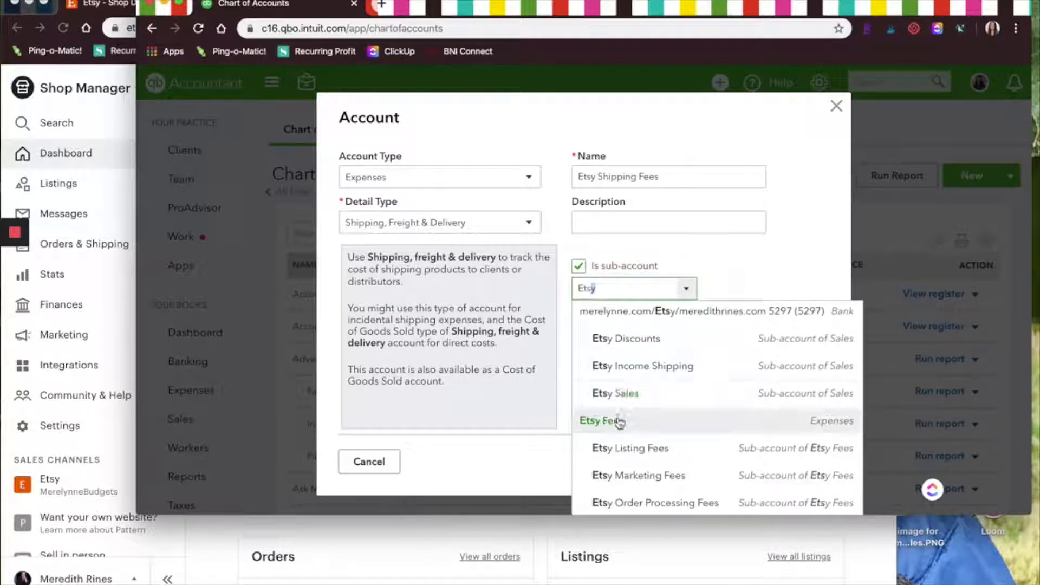
{"action": "left_click", "coordinate": [620, 421]}
{"action": "left_click", "coordinate": [731, 462]}
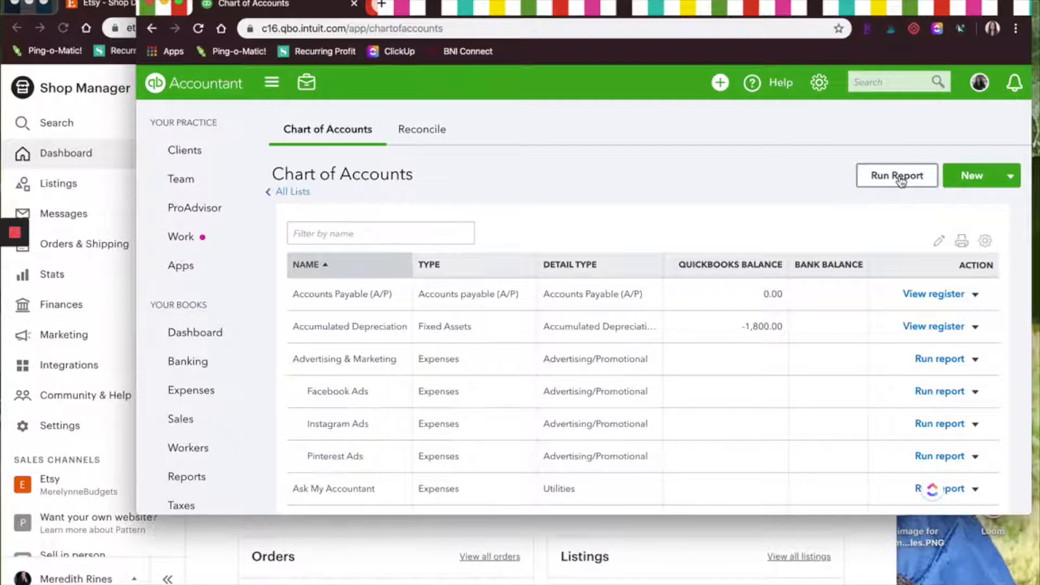
{"action": "left_click", "coordinate": [978, 187]}
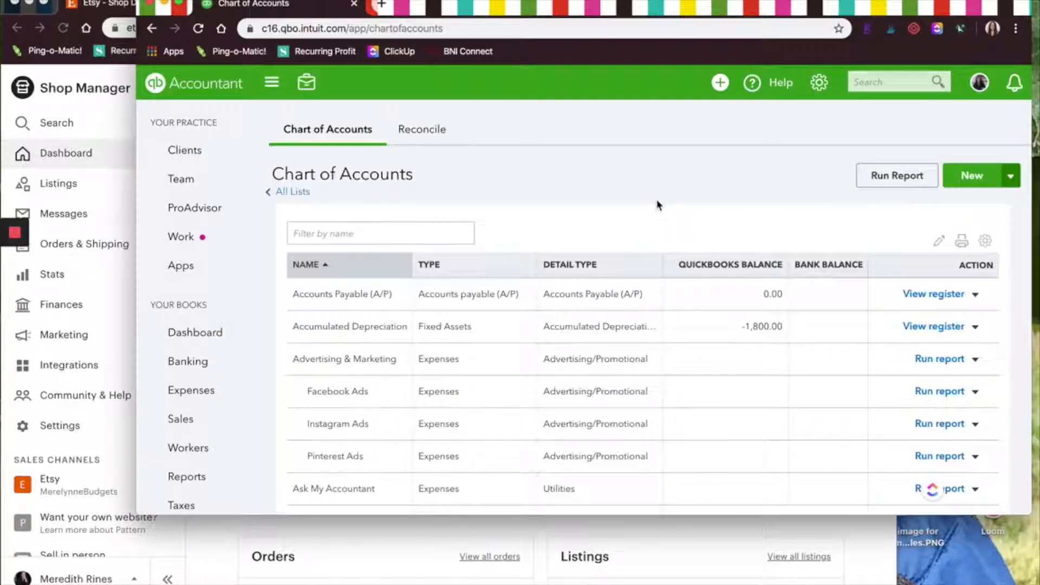
{"action": "mouse_move", "coordinate": [239, 394]}
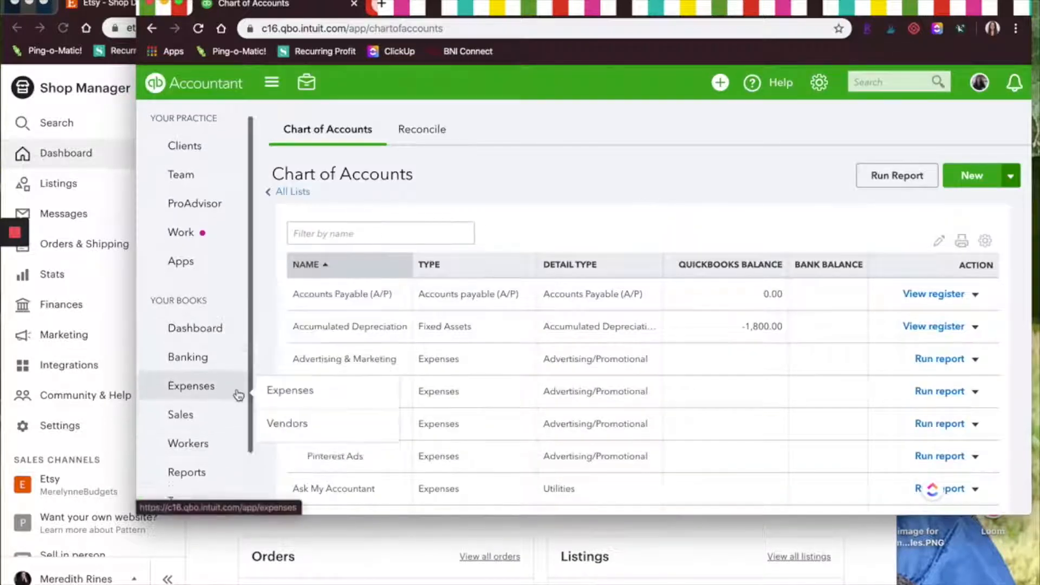
{"action": "scroll", "coordinate": [238, 394], "scroll_direction": "down", "scroll_amount": 1}
{"action": "mouse_move", "coordinate": [177, 435]}
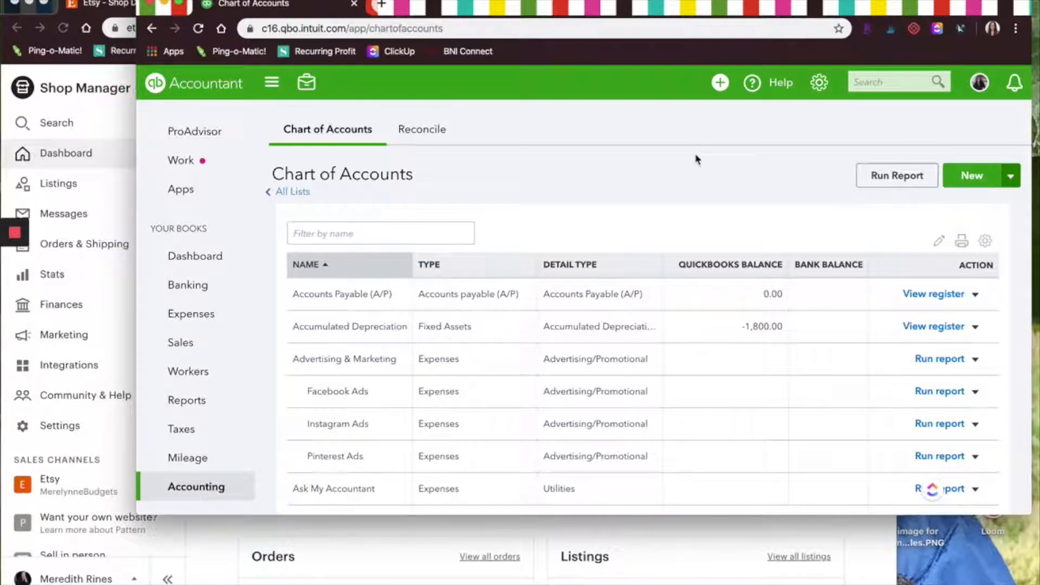
Step: Switch to the Etsy Shop Manager and open the Download Data page in the shop's option settings
{"action": "left_click", "coordinate": [636, 534]}
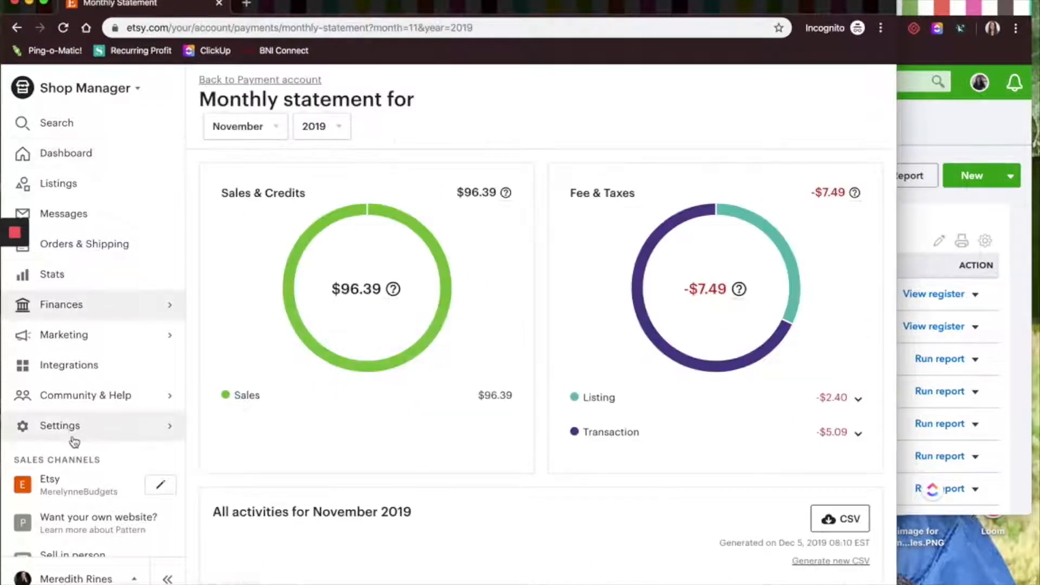
{"action": "left_click", "coordinate": [70, 427]}
{"action": "left_click", "coordinate": [76, 217]}
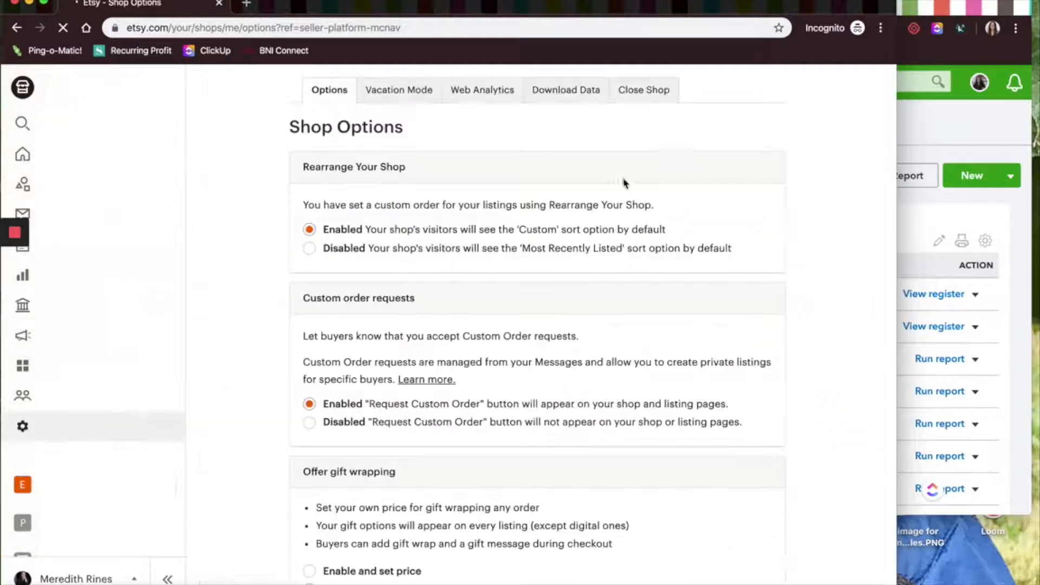
{"action": "left_click", "coordinate": [551, 95]}
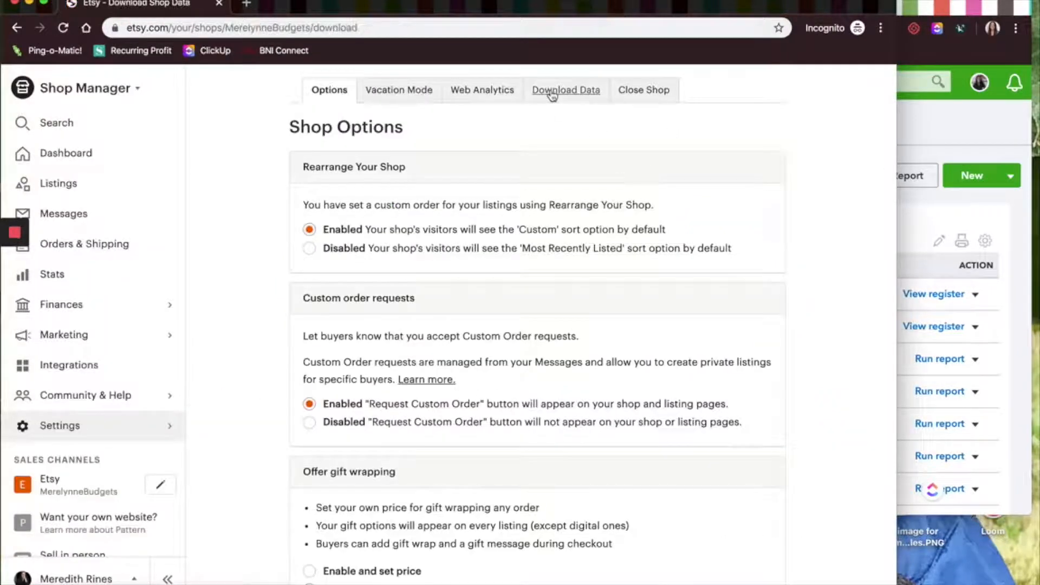
Step: Download the Orders CSV for November 2019 from the shop data page
{"action": "left_click", "coordinate": [359, 502]}
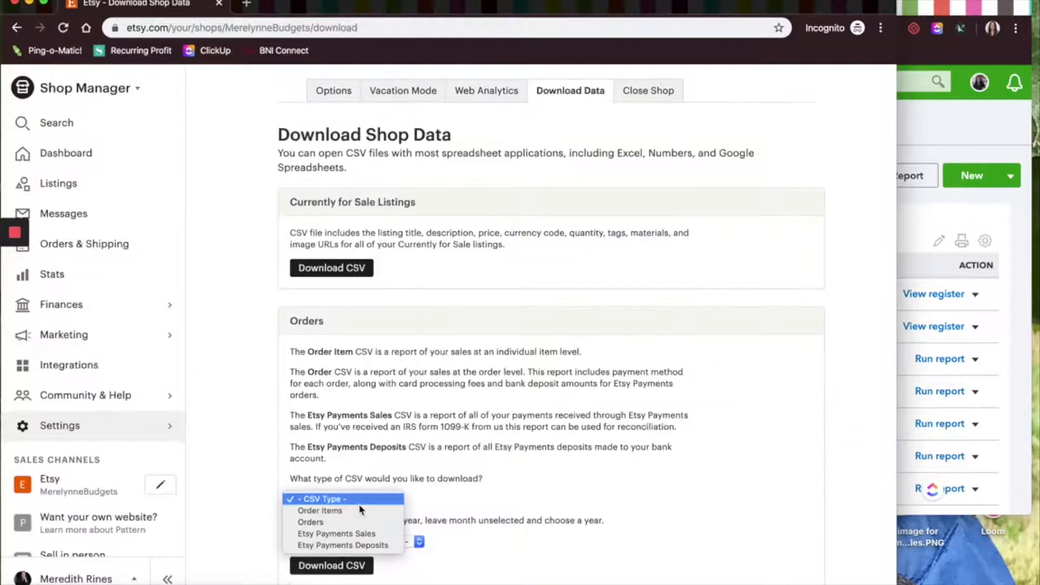
{"action": "left_click", "coordinate": [501, 419]}
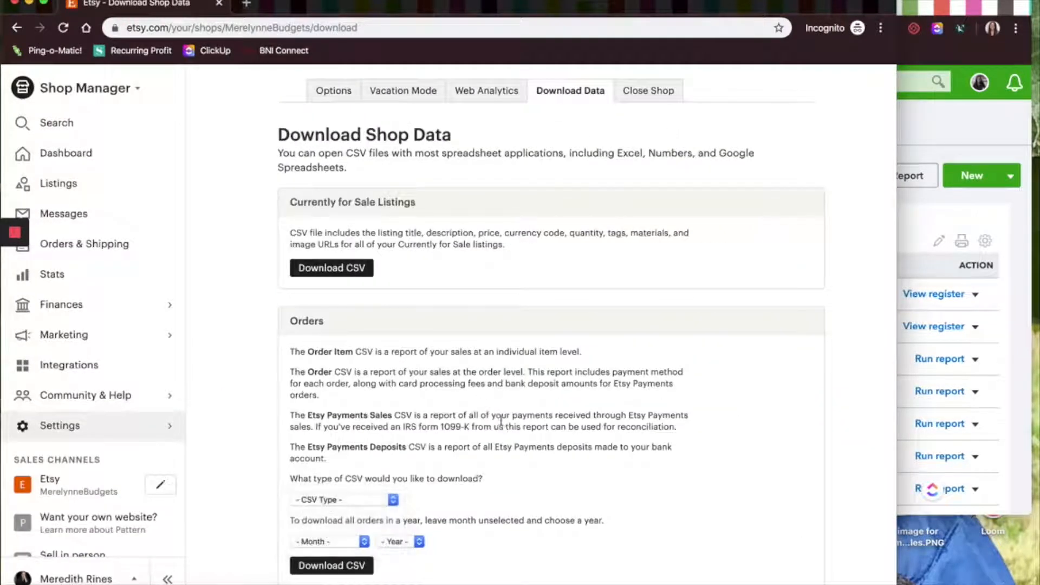
{"action": "scroll", "coordinate": [508, 336], "scroll_direction": "down", "scroll_amount": 3}
{"action": "scroll", "coordinate": [509, 336], "scroll_direction": "down", "scroll_amount": 1}
{"action": "left_click", "coordinate": [346, 290]}
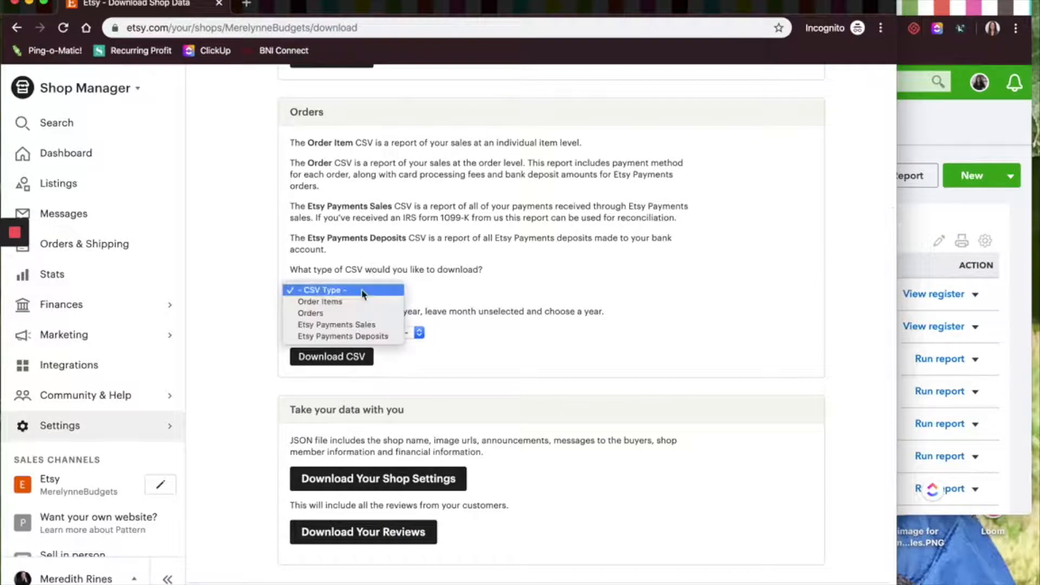
{"action": "left_click", "coordinate": [341, 316]}
{"action": "left_click", "coordinate": [333, 334]}
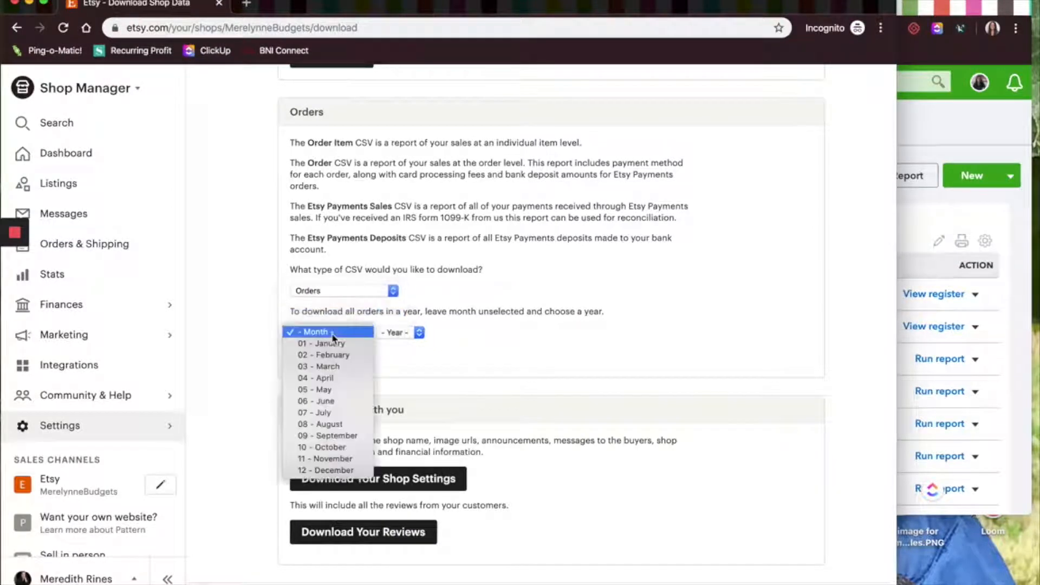
{"action": "left_click", "coordinate": [326, 460]}
{"action": "left_click", "coordinate": [412, 334]}
{"action": "left_click", "coordinate": [399, 346]}
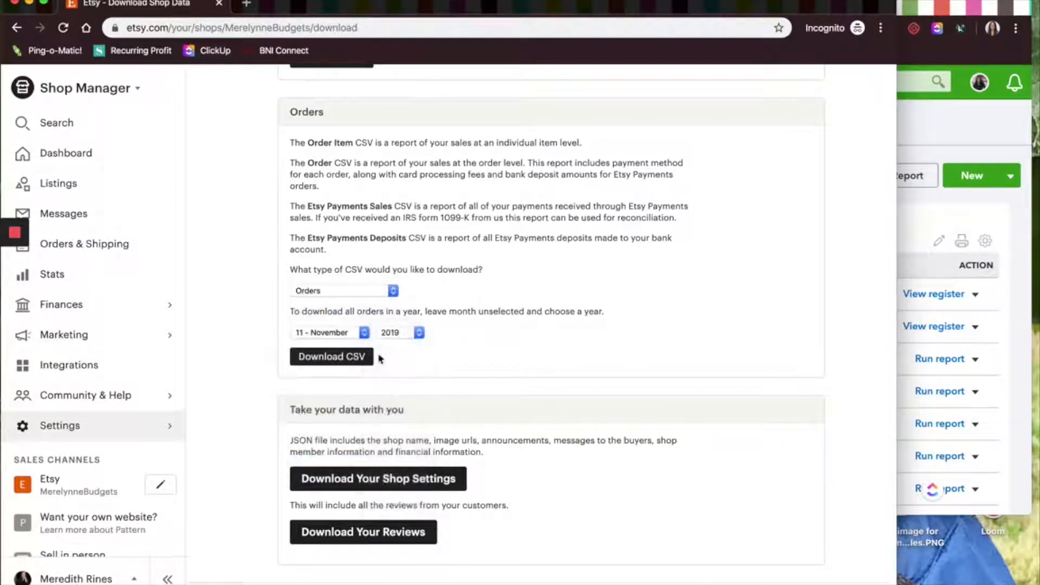
{"action": "left_click", "coordinate": [363, 357]}
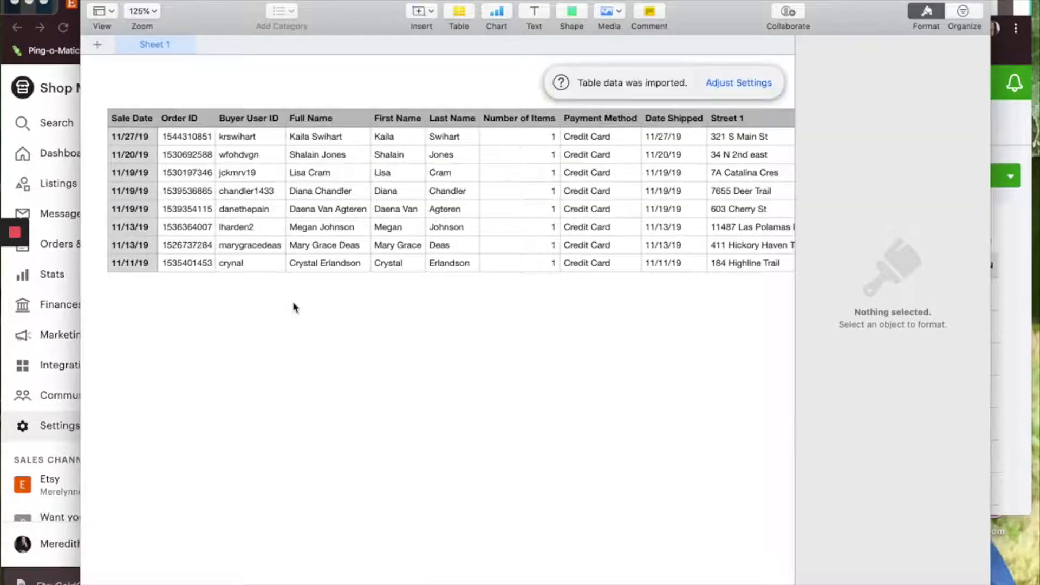
Step: Review the order value, discount, shipping, sales tax, order total and card processing fee columns in the downloaded orders spreadsheet
{"action": "scroll", "coordinate": [293, 306], "scroll_direction": "right", "scroll_amount": 10}
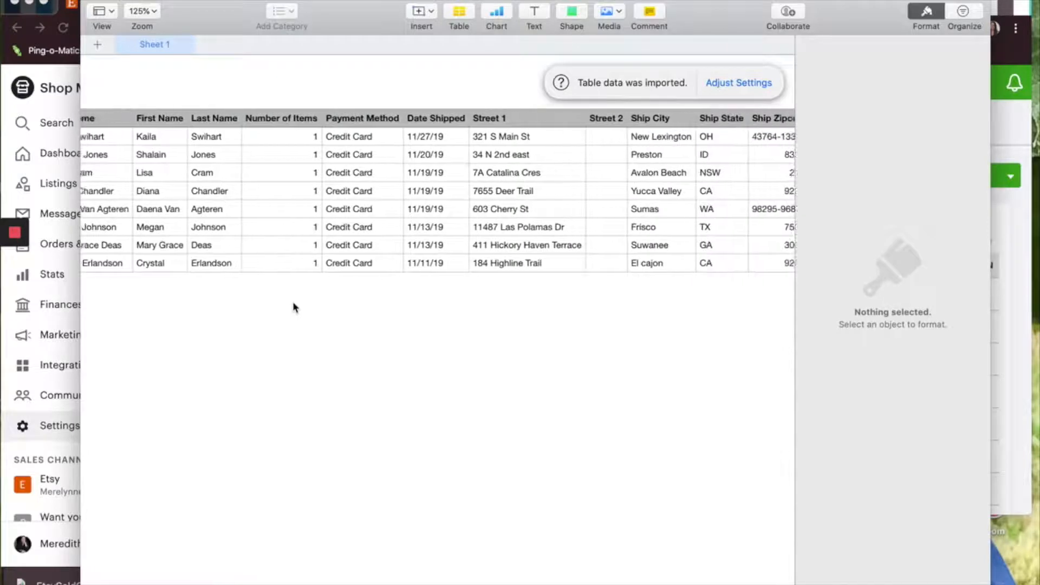
{"action": "scroll", "coordinate": [293, 308], "scroll_direction": "right", "scroll_amount": 15}
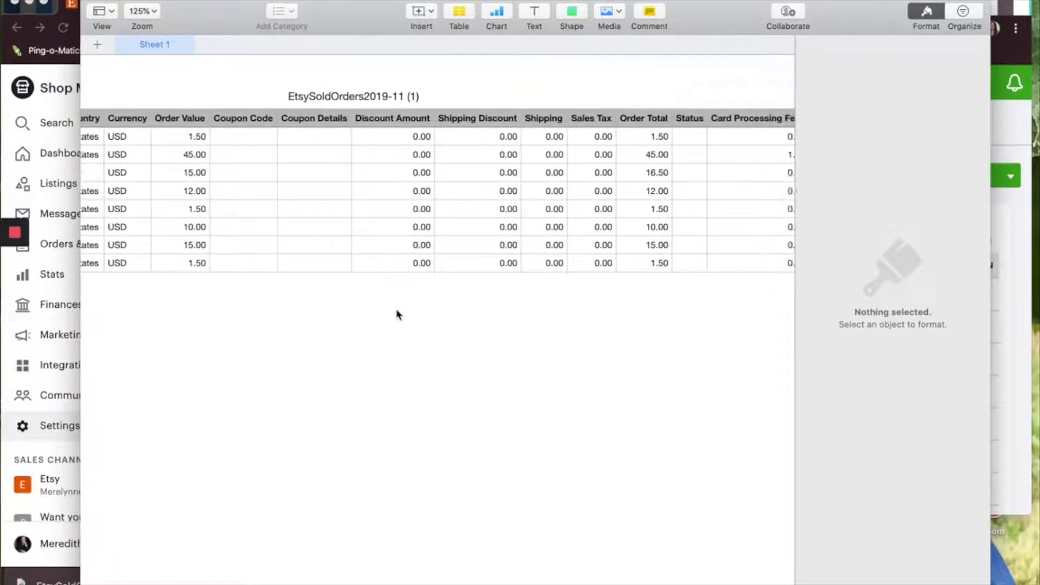
{"action": "scroll", "coordinate": [397, 309], "scroll_direction": "right", "scroll_amount": 3}
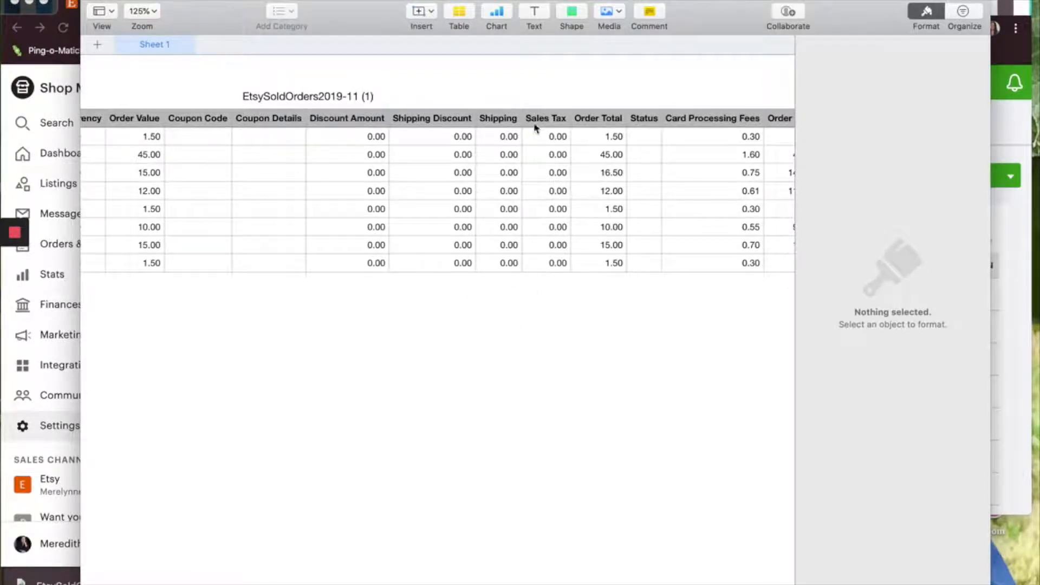
{"action": "scroll", "coordinate": [538, 267], "scroll_direction": "right", "scroll_amount": 2}
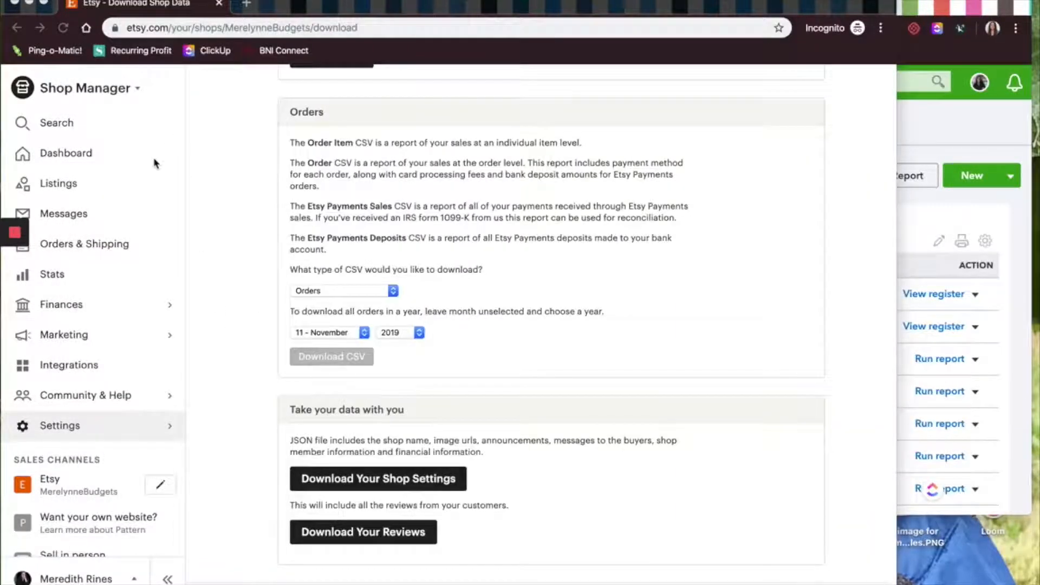
Step: Go to the Etsy payment account in the shop's finances and open the full list of monthly statements
{"action": "left_click", "coordinate": [74, 306]}
{"action": "left_click", "coordinate": [127, 126]}
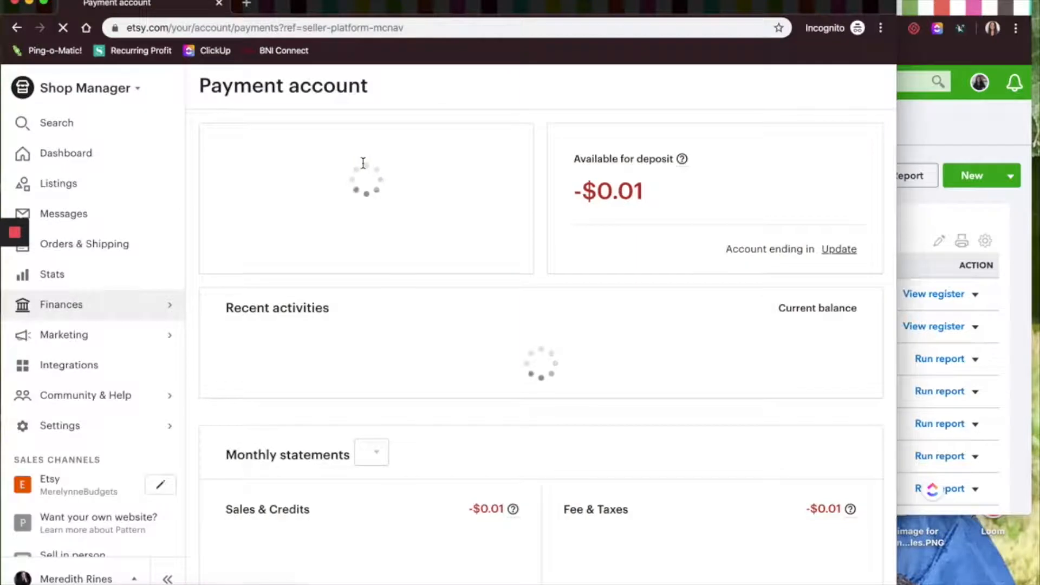
{"action": "scroll", "coordinate": [363, 163], "scroll_direction": "down", "scroll_amount": 5}
{"action": "scroll", "coordinate": [525, 539], "scroll_direction": "down", "scroll_amount": 10}
{"action": "left_click", "coordinate": [529, 523]}
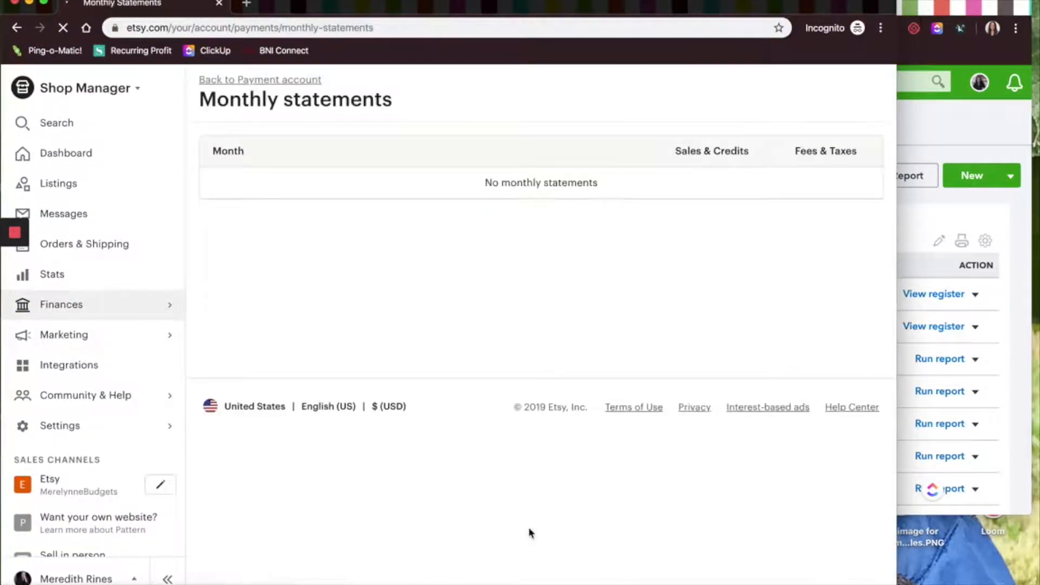
Step: Open the November 2019 statement's data as a spreadsheet and hide the formatting sidebar
{"action": "left_click", "coordinate": [254, 183]}
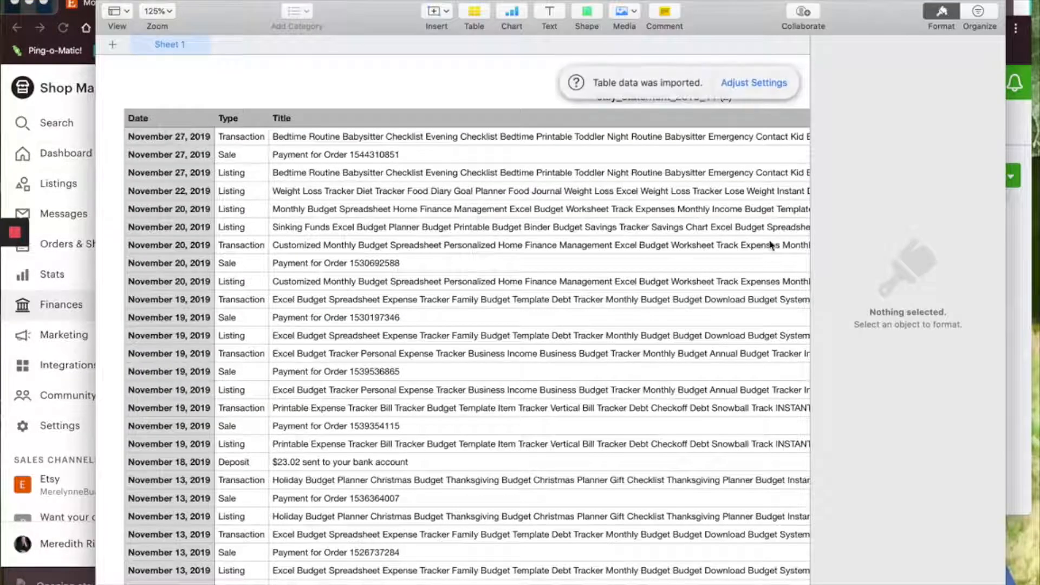
{"action": "left_click", "coordinate": [945, 22]}
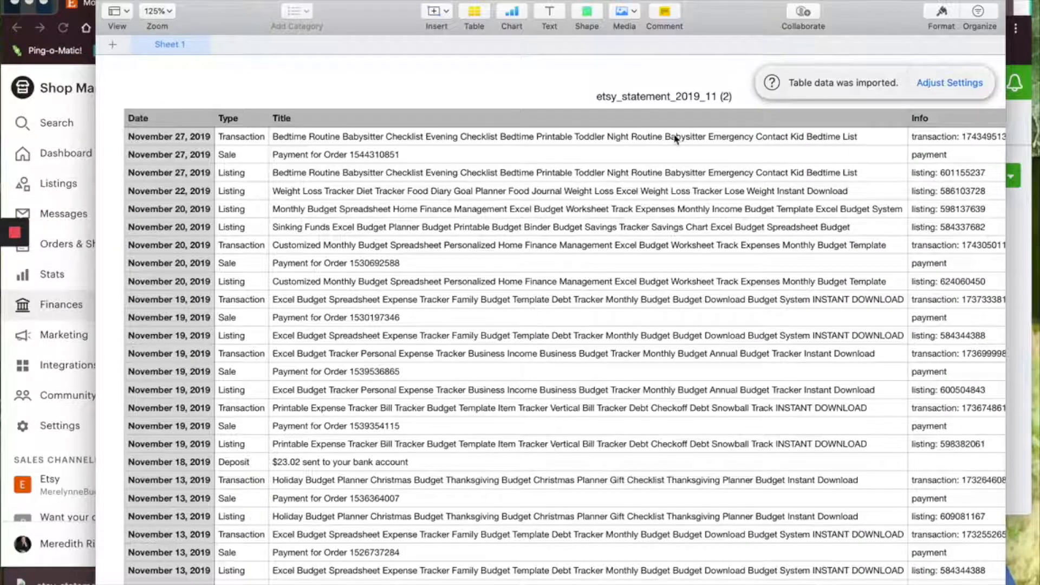
Step: Group the November 2019 statement rows into categories by Type
{"action": "left_click", "coordinate": [291, 2]}
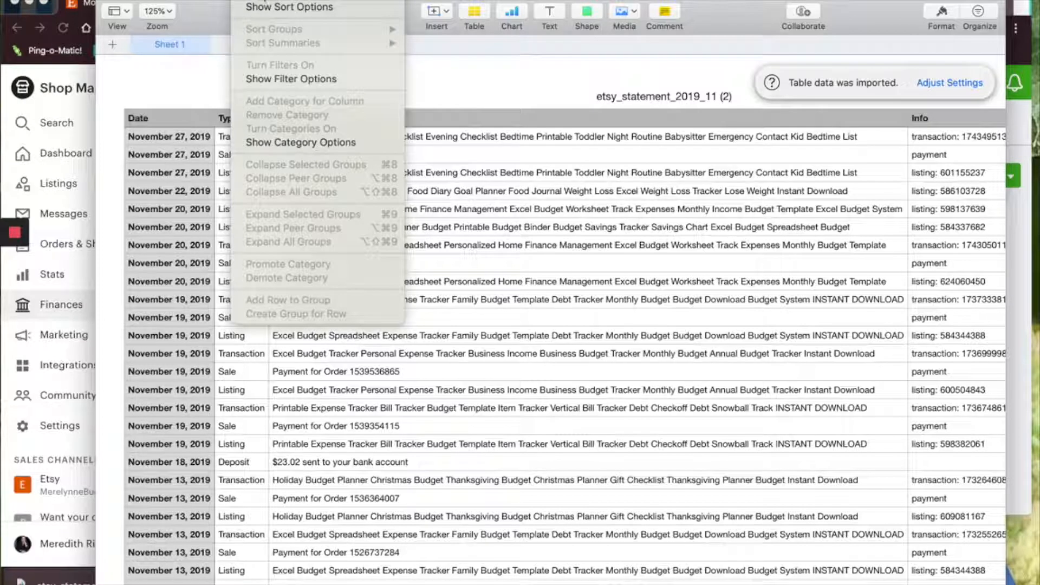
{"action": "left_click", "coordinate": [267, 7]}
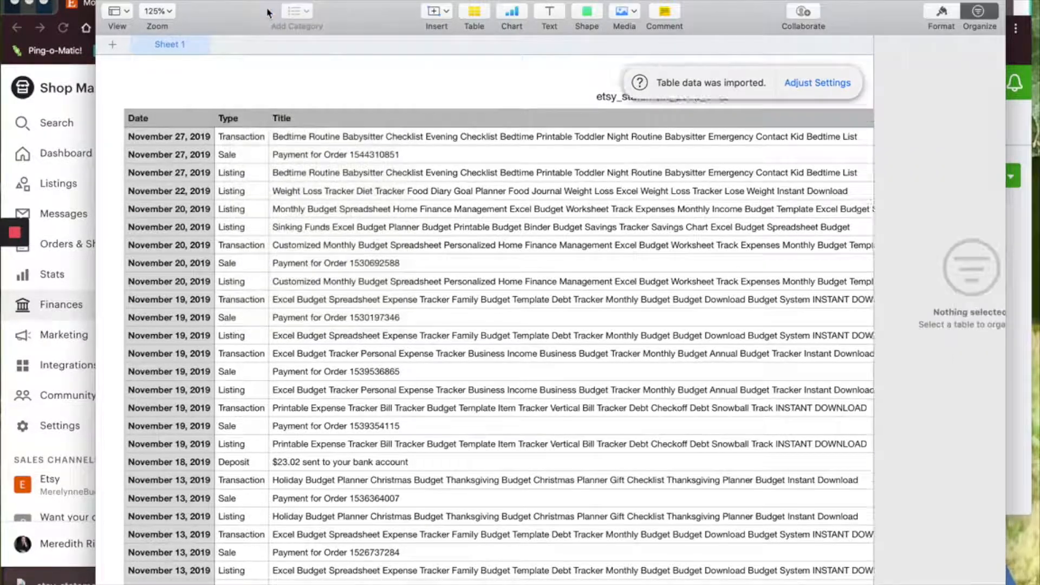
{"action": "left_click", "coordinate": [671, 191]}
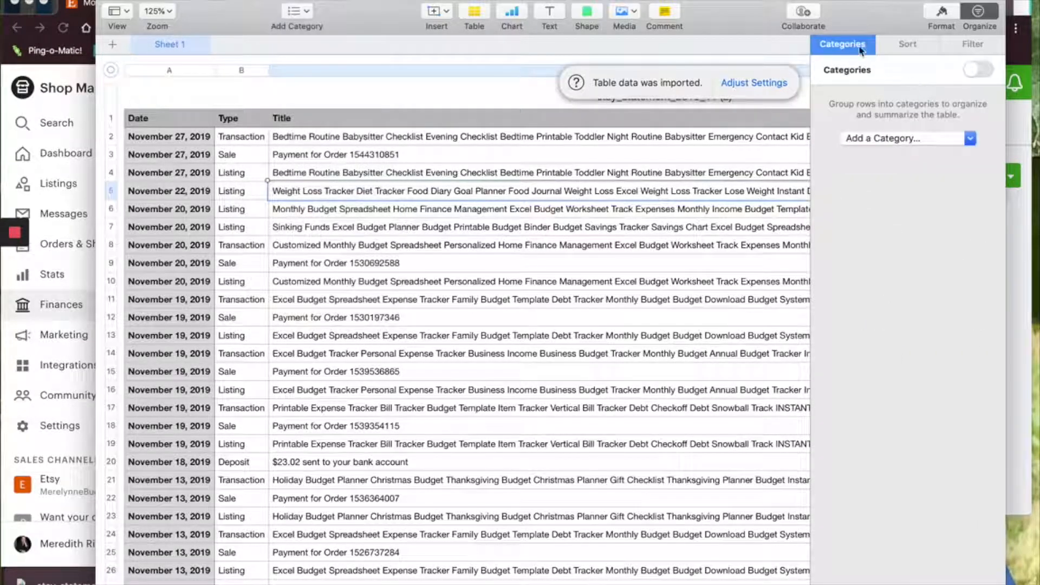
{"action": "left_click", "coordinate": [970, 138]}
{"action": "left_click", "coordinate": [891, 168]}
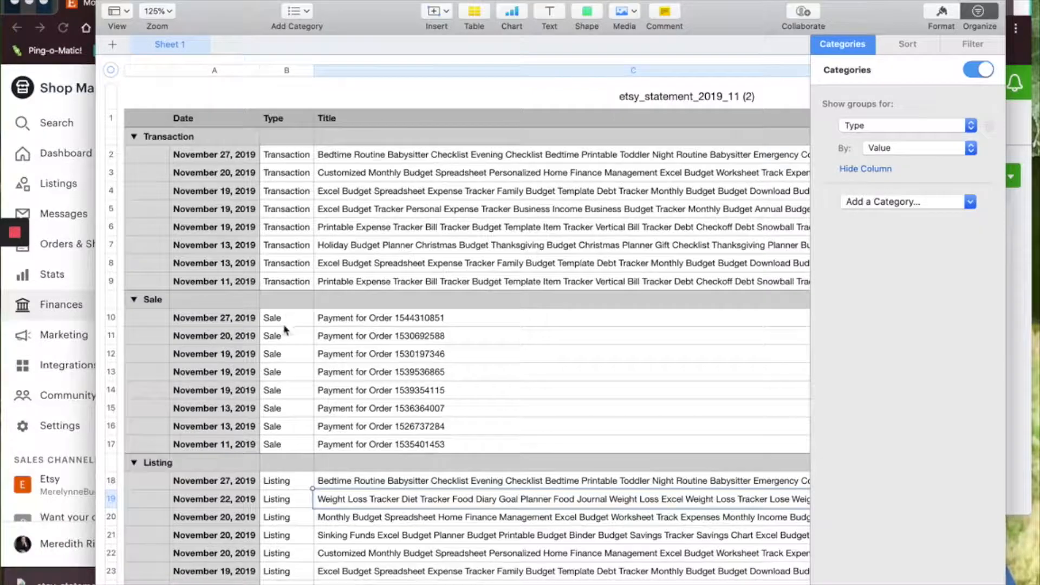
Step: Review the grouped transaction, sale, listing and deposit rows with their amount, fees and taxes, and net columns
{"action": "scroll", "coordinate": [277, 450], "scroll_direction": "down", "scroll_amount": 8}
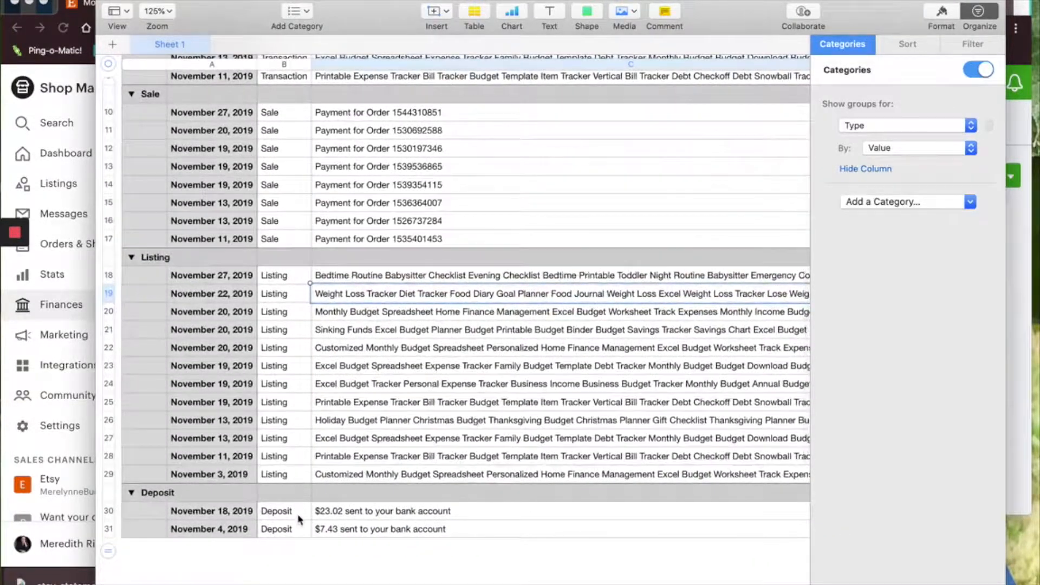
{"action": "scroll", "coordinate": [508, 424], "scroll_direction": "right", "scroll_amount": 3}
{"action": "scroll", "coordinate": [508, 425], "scroll_direction": "left", "scroll_amount": 3}
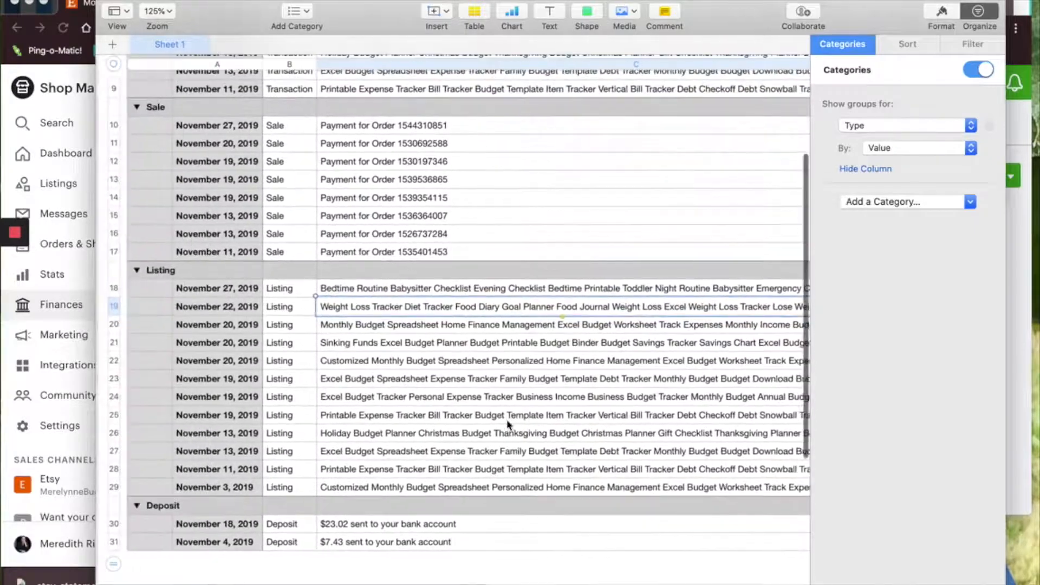
{"action": "scroll", "coordinate": [507, 424], "scroll_direction": "up", "scroll_amount": 8}
{"action": "scroll", "coordinate": [508, 424], "scroll_direction": "right", "scroll_amount": 8}
{"action": "scroll", "coordinate": [508, 424], "scroll_direction": "right", "scroll_amount": 6}
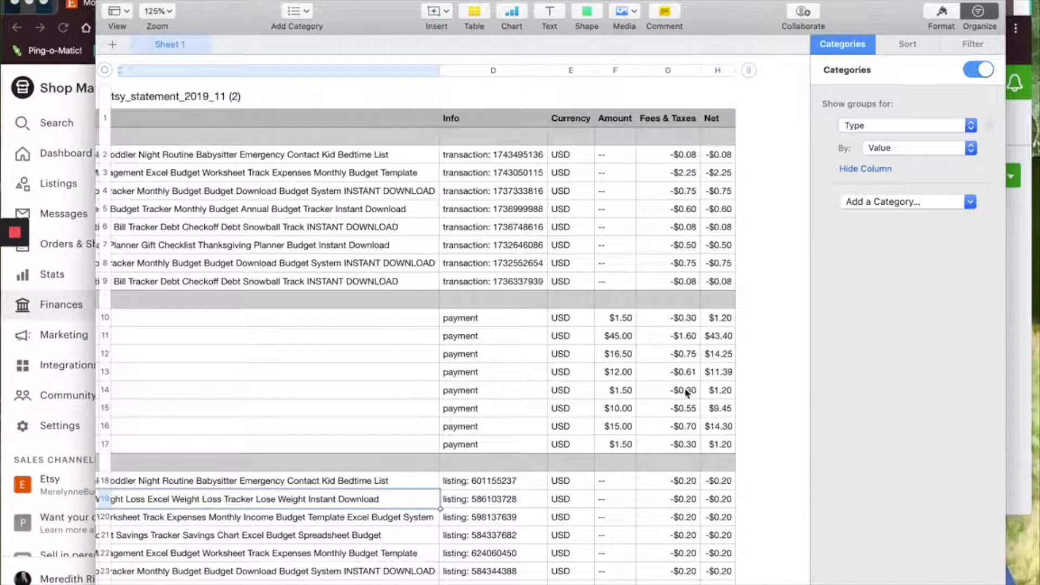
{"action": "scroll", "coordinate": [664, 448], "scroll_direction": "down", "scroll_amount": 3}
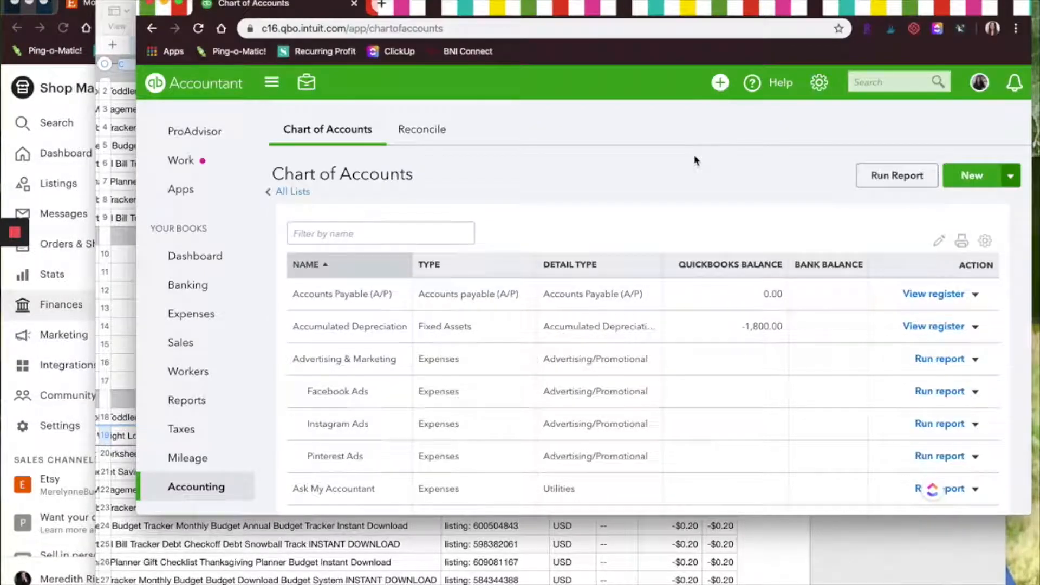
Step: Create a new journal entry in QuickBooks dated 11/30/2019
{"action": "left_click", "coordinate": [718, 84]}
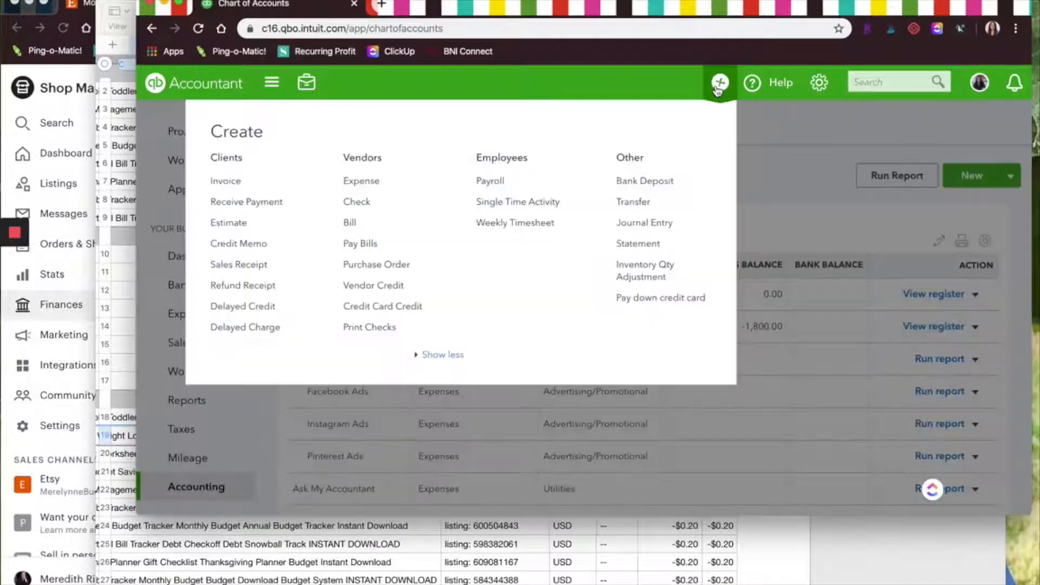
{"action": "left_click", "coordinate": [654, 224]}
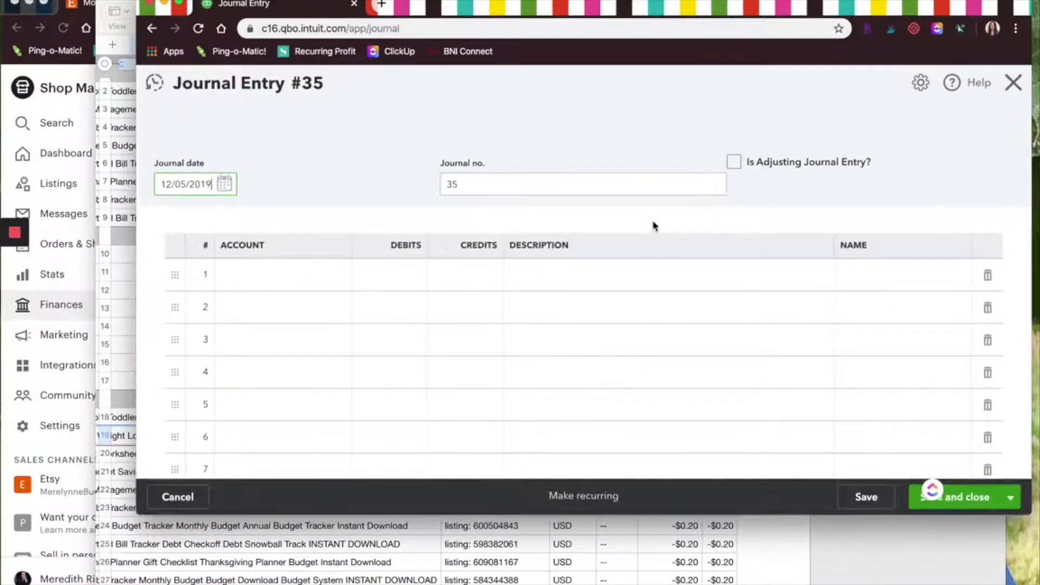
{"action": "left_click", "coordinate": [224, 184]}
{"action": "left_click", "coordinate": [170, 220]}
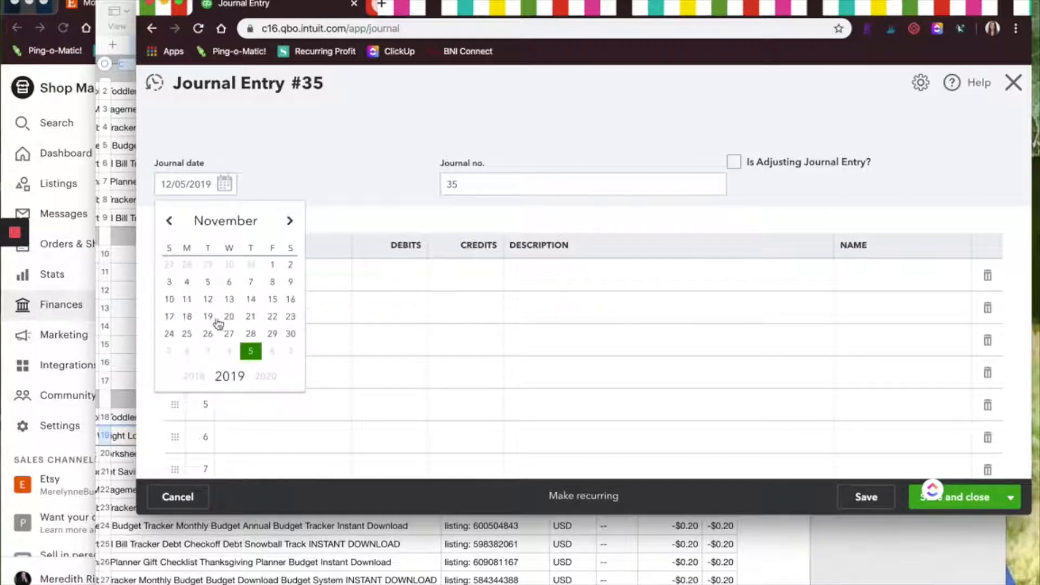
{"action": "left_click", "coordinate": [290, 333]}
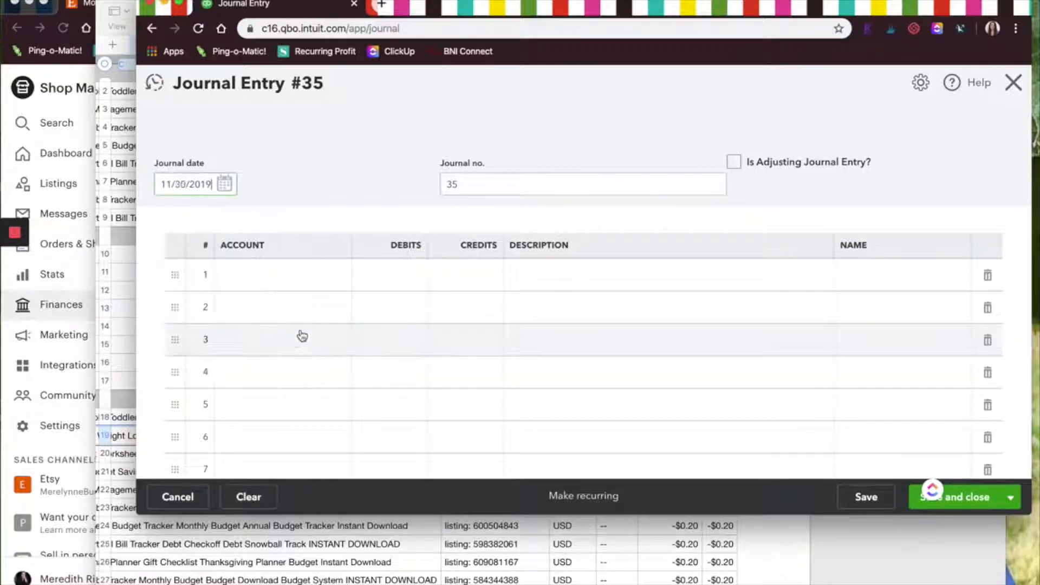
Step: Set the account of the first journal line to Sales:Etsy Sales
{"action": "left_click", "coordinate": [279, 278]}
{"action": "type", "text": "Etsy "}
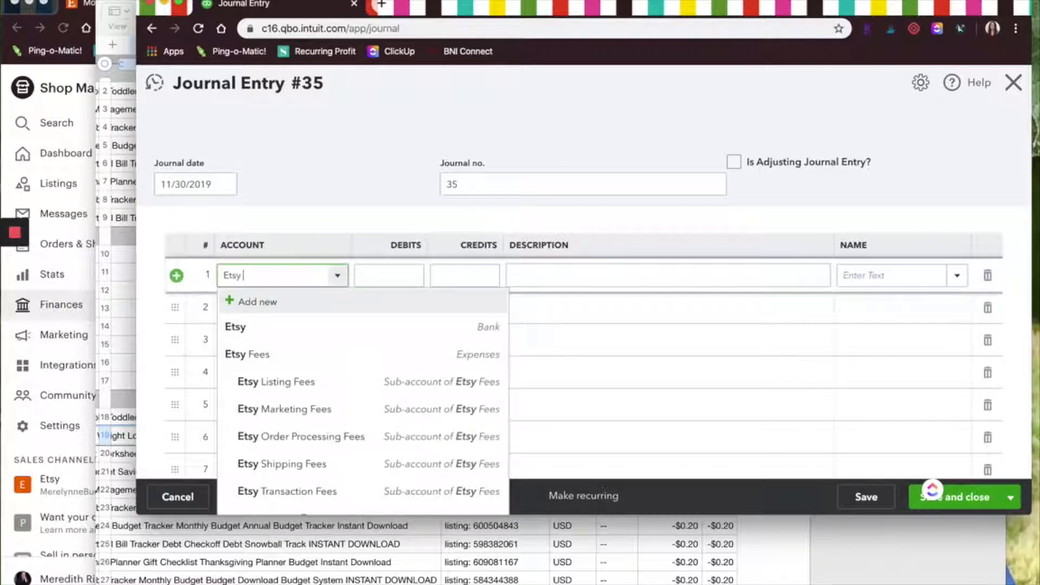
{"action": "type", "text": "sales:"}
{"action": "left_click", "coordinate": [298, 328]}
{"action": "left_click", "coordinate": [386, 280]}
Step: Check the sale amounts in the statement spreadsheet, and enter a 103.00 credit on the Etsy Sales line in QuickBooks
{"action": "left_click", "coordinate": [542, 566]}
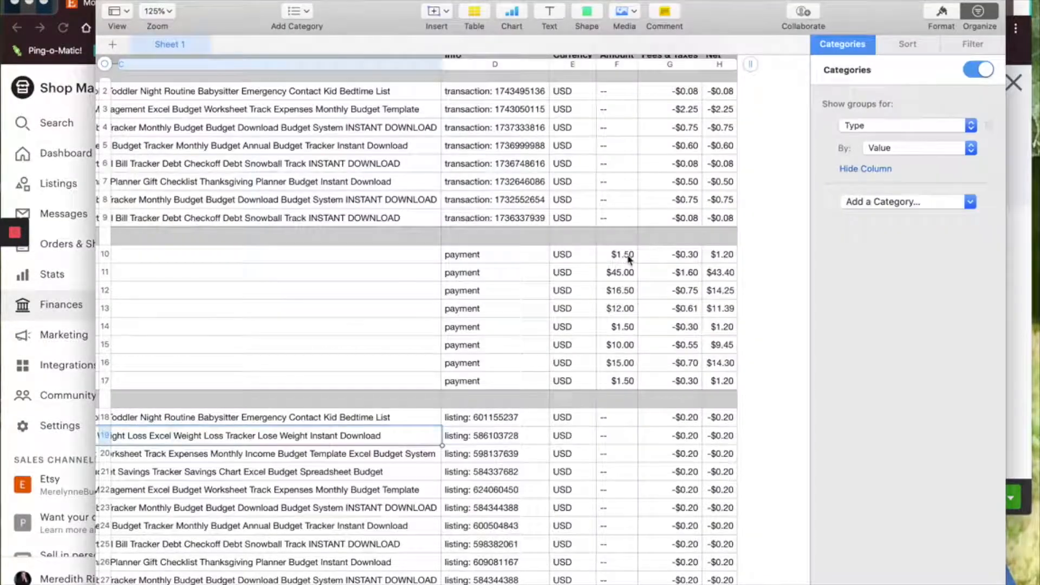
{"action": "scroll", "coordinate": [603, 273], "scroll_direction": "left", "scroll_amount": 10}
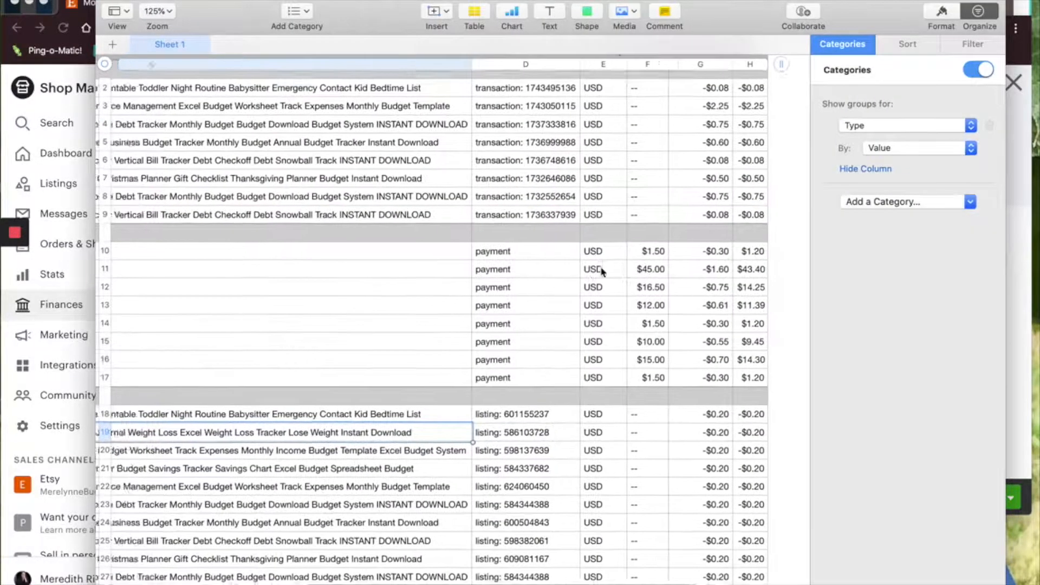
{"action": "scroll", "coordinate": [448, 281], "scroll_direction": "left", "scroll_amount": 5}
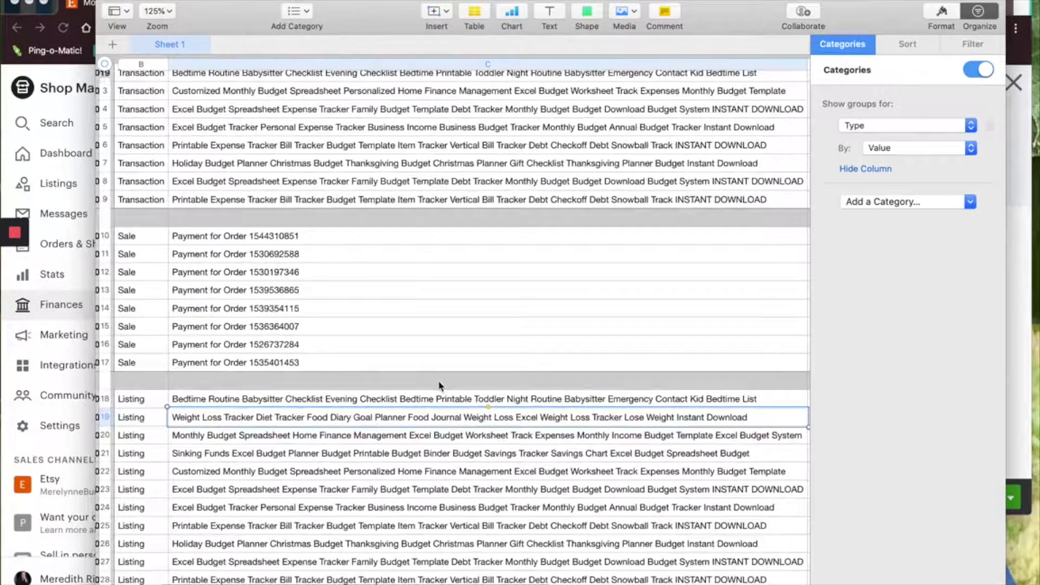
{"action": "scroll", "coordinate": [441, 386], "scroll_direction": "right", "scroll_amount": 10}
{"action": "scroll", "coordinate": [438, 380], "scroll_direction": "right", "scroll_amount": 7}
{"action": "scroll", "coordinate": [438, 380], "scroll_direction": "up", "scroll_amount": 1}
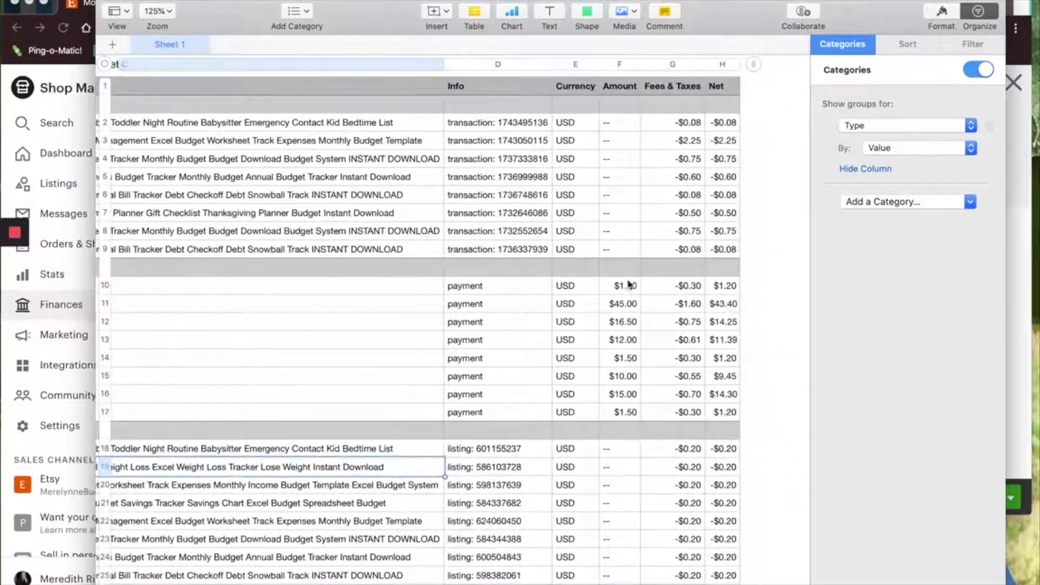
{"action": "key", "text": "super+Tab"}
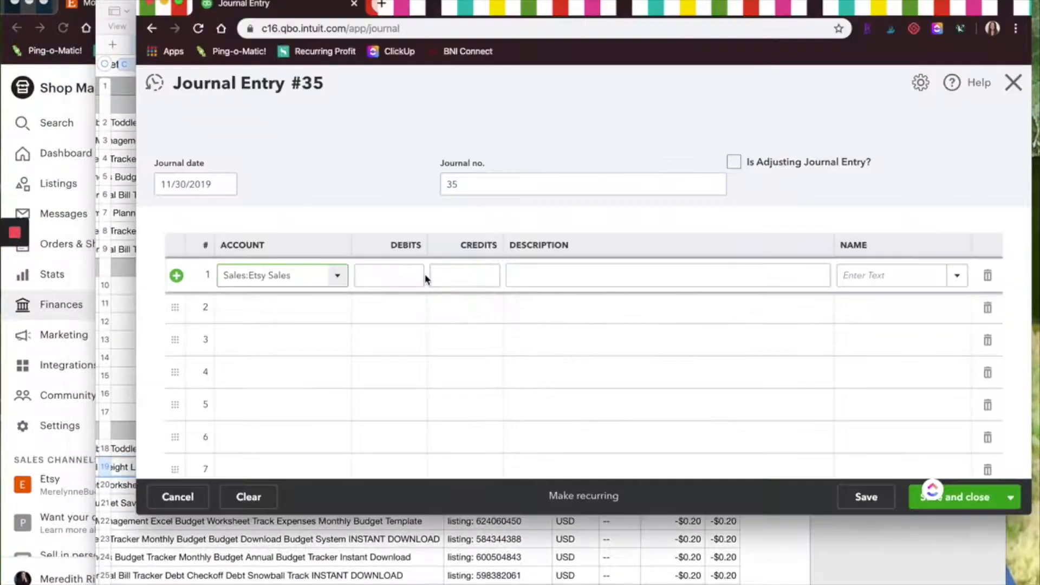
{"action": "left_click", "coordinate": [448, 275]}
{"action": "type", "text": "103.00"}
Step: Add a second journal line for Sales:Etsy Discounts with a 0.00 debit, and check the discount columns in the orders spreadsheet
{"action": "left_click", "coordinate": [283, 308]}
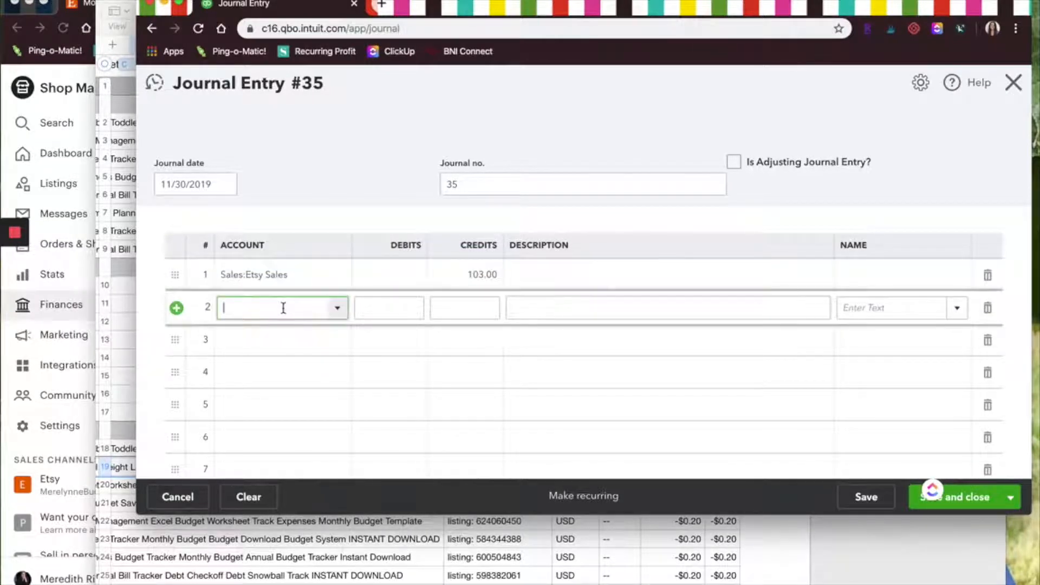
{"action": "type", "text": "disc"}
{"action": "left_click", "coordinate": [295, 361]}
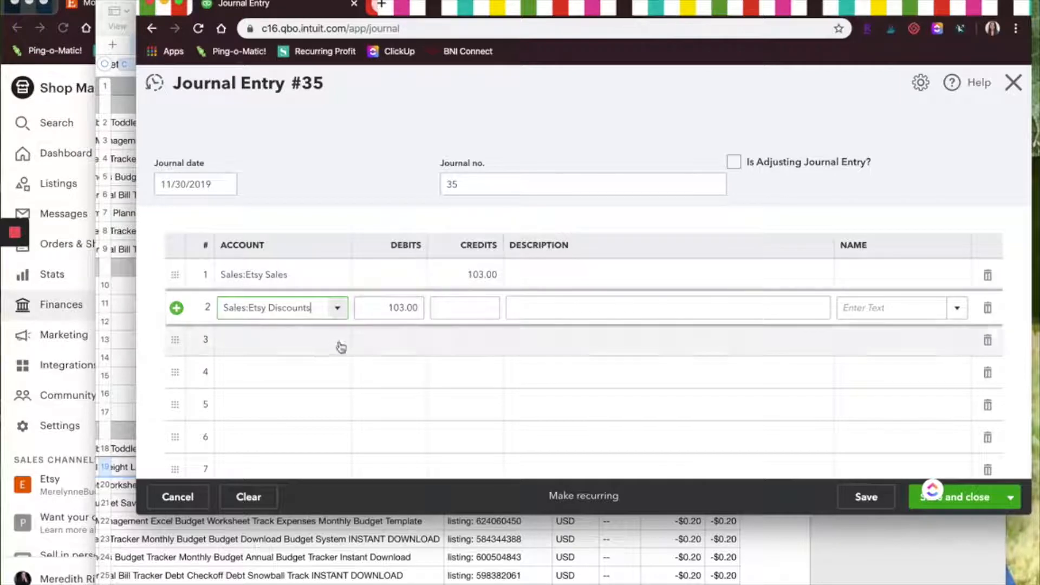
{"action": "left_click", "coordinate": [381, 312]}
{"action": "type", "text": "0"}
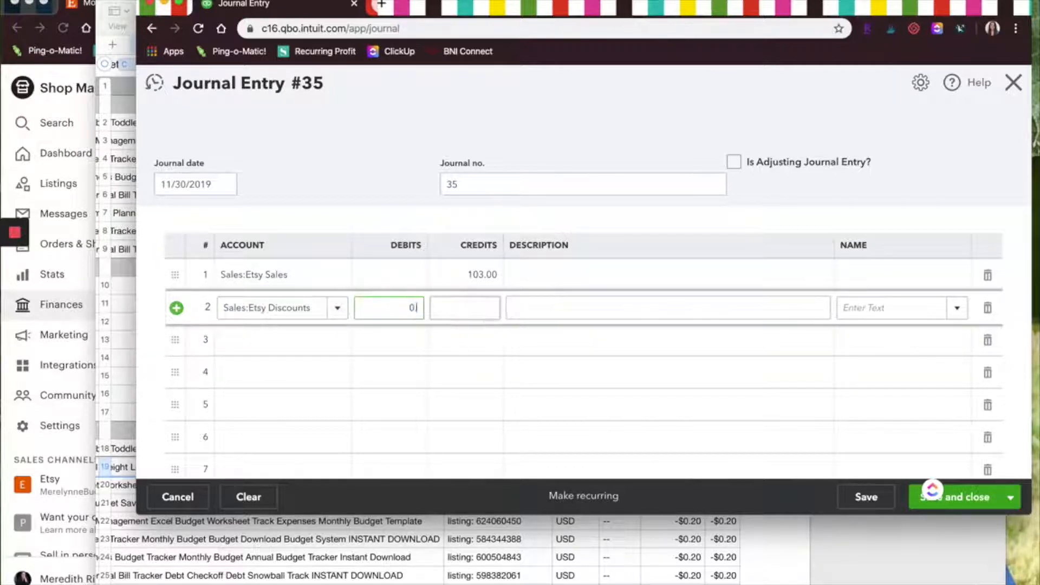
{"action": "left_click", "coordinate": [940, 570]}
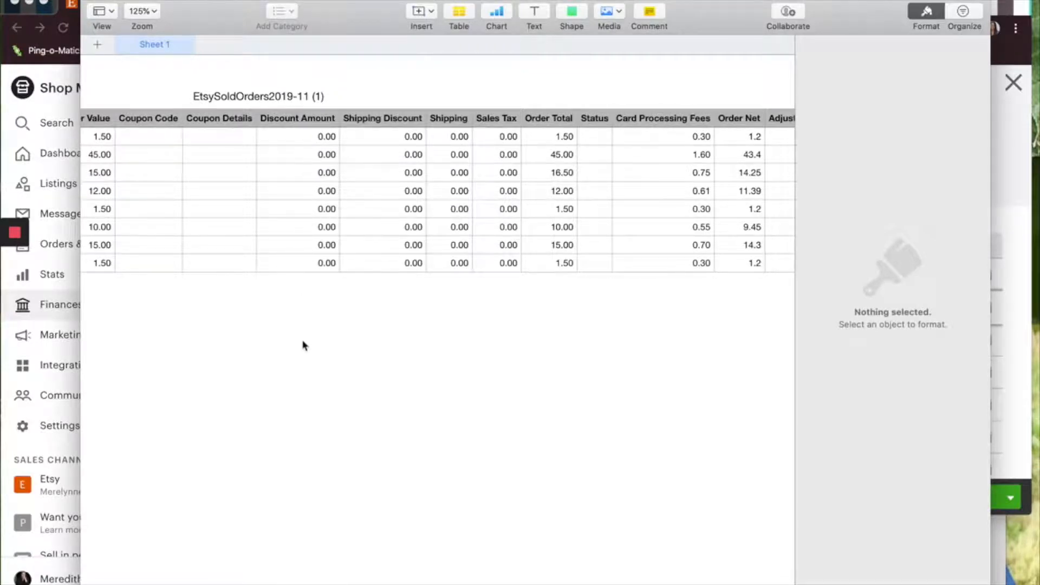
{"action": "left_click", "coordinate": [109, 0]}
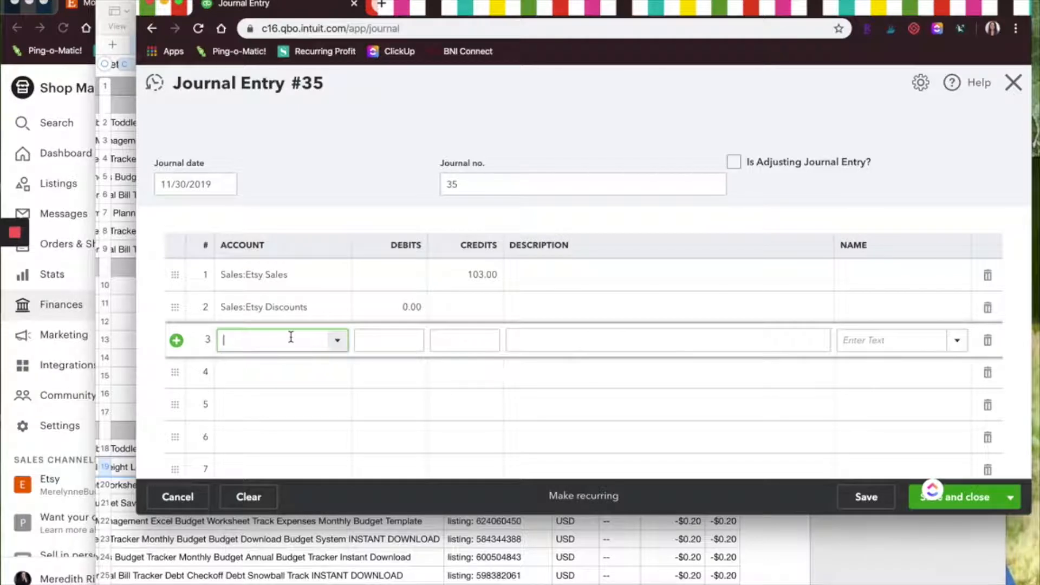
Step: Add a third journal line for Sales:Etsy Income Shipping with a 0.00 credit and no debit
{"action": "type", "text": "Etsy"}
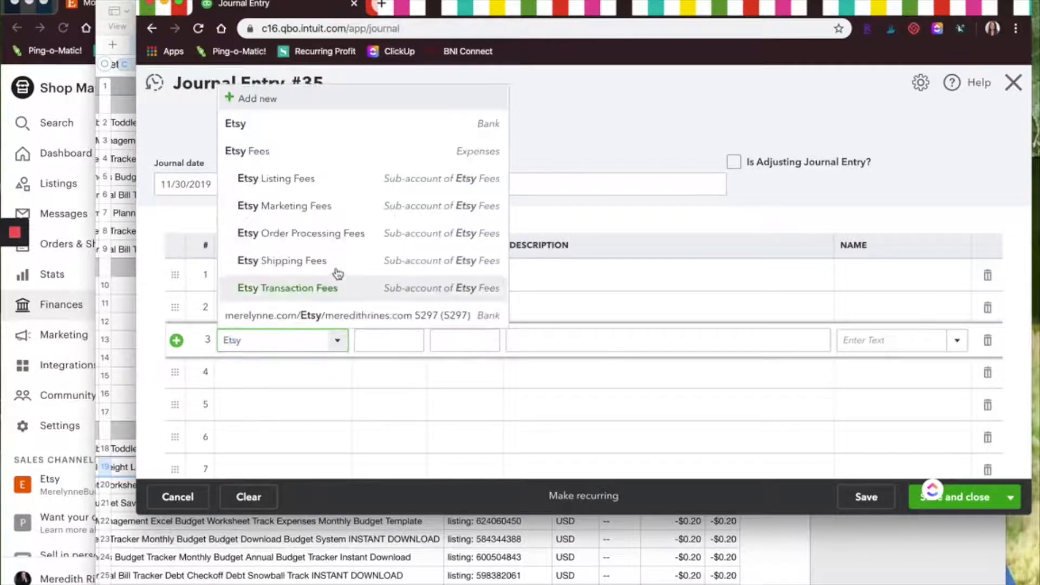
{"action": "scroll", "coordinate": [325, 290], "scroll_direction": "down", "scroll_amount": 2}
{"action": "left_click", "coordinate": [318, 290]}
{"action": "left_click_drag", "start_coordinate": [379, 341], "coordinate": [417, 340]}
{"action": "key", "text": "BackSpace"}
{"action": "left_click", "coordinate": [459, 341]}
{"action": "type", "text": "0.00"}
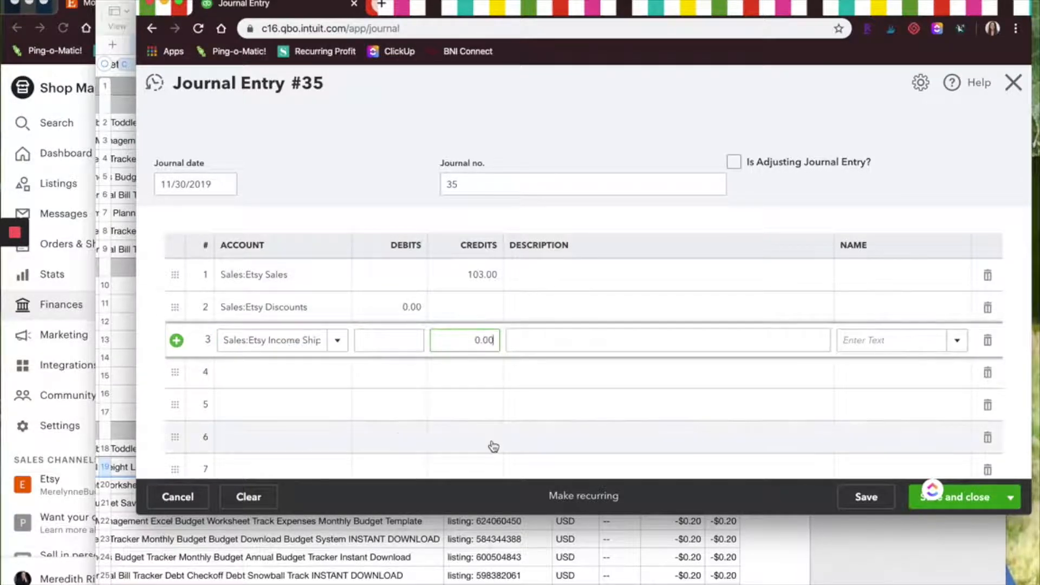
Step: Add a fourth journal line for Sales Tax Payable with a 0.00 credit and no debit
{"action": "left_click", "coordinate": [305, 376]}
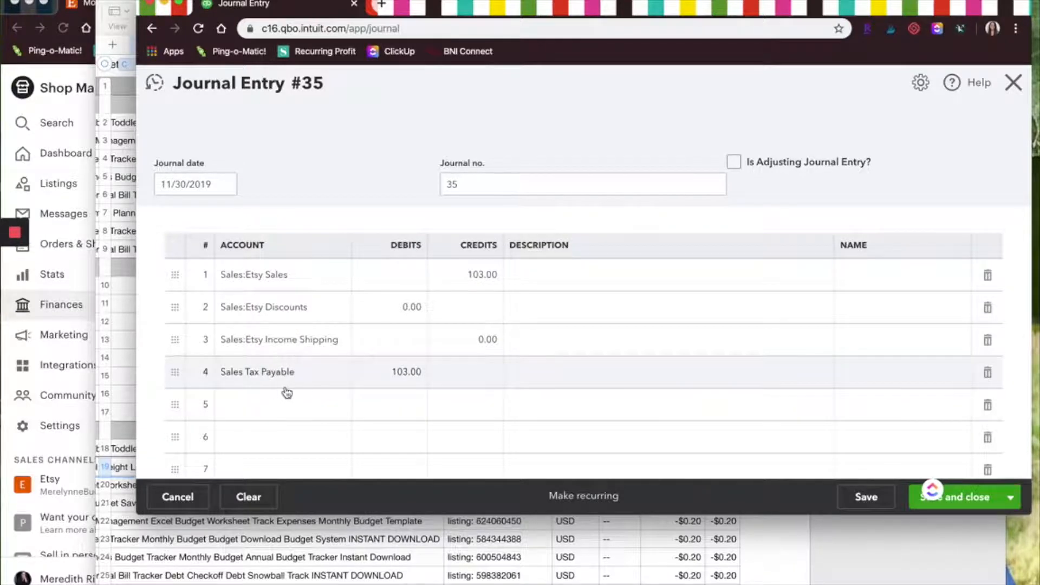
{"action": "left_click", "coordinate": [391, 381]}
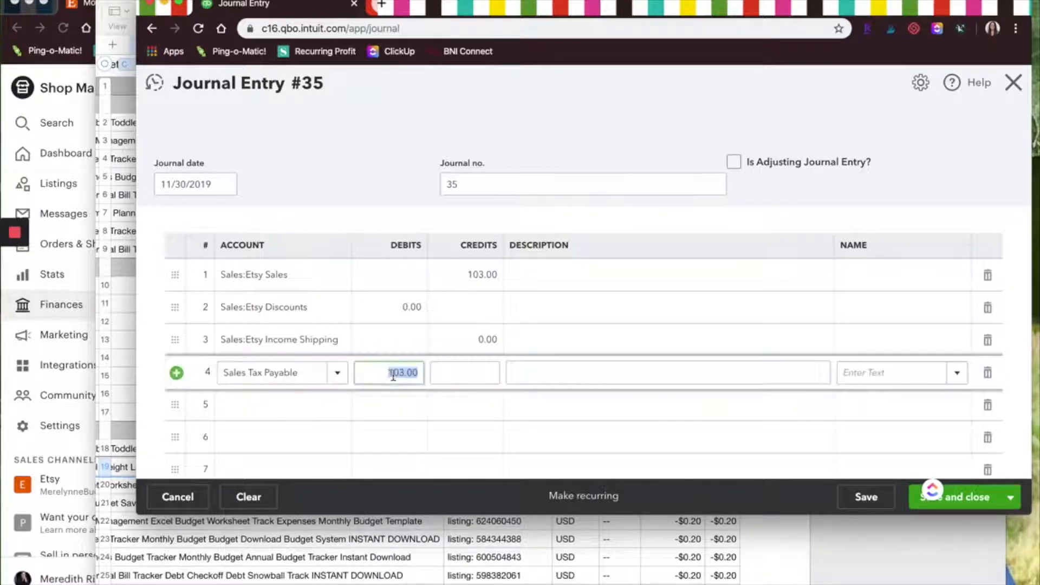
{"action": "key", "text": "BackSpace"}
{"action": "left_click", "coordinate": [454, 371]}
{"action": "type", "text": "0"}
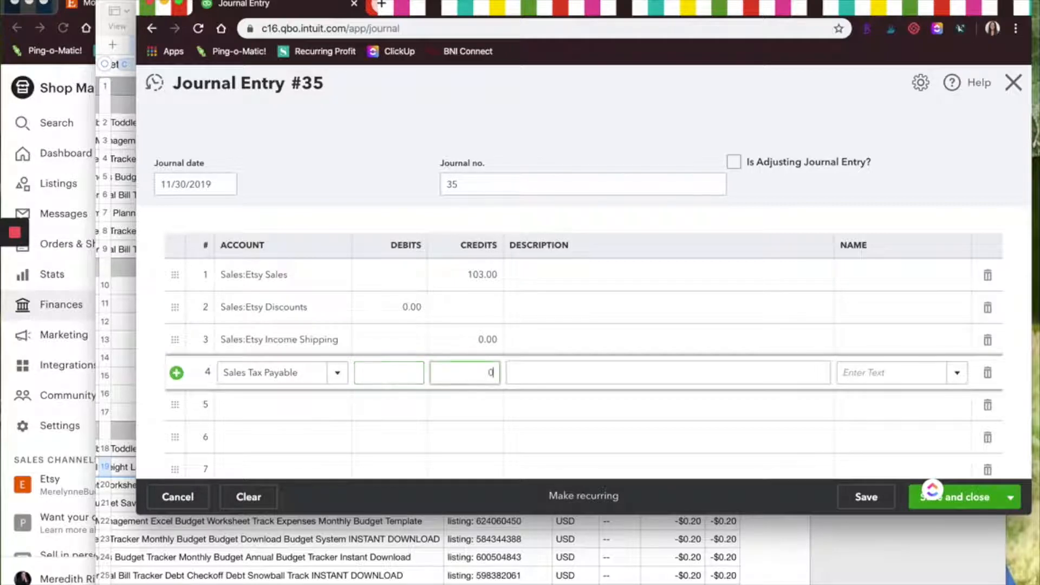
{"action": "type", "text": ".00"}
Step: Add a fifth journal line for Etsy Order Processing Fees with a 5.11 debit
{"action": "left_click", "coordinate": [318, 406]}
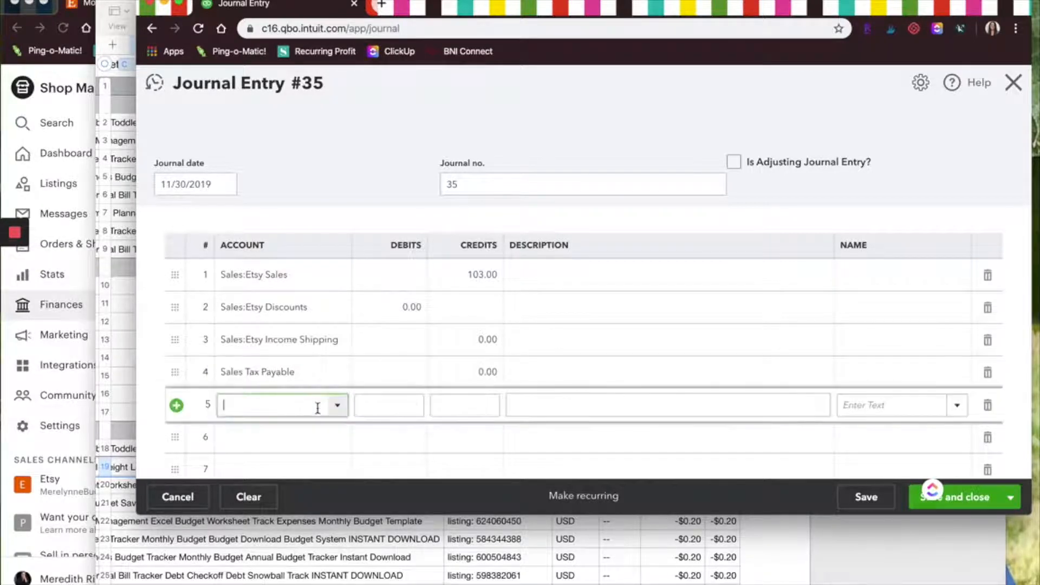
{"action": "type", "text": "proc"}
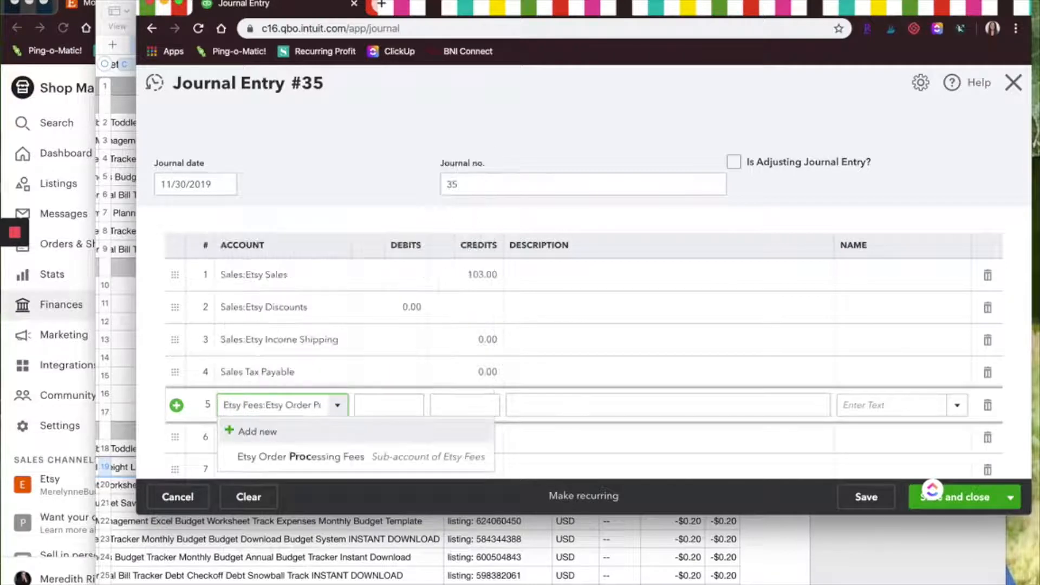
{"action": "left_click", "coordinate": [330, 459]}
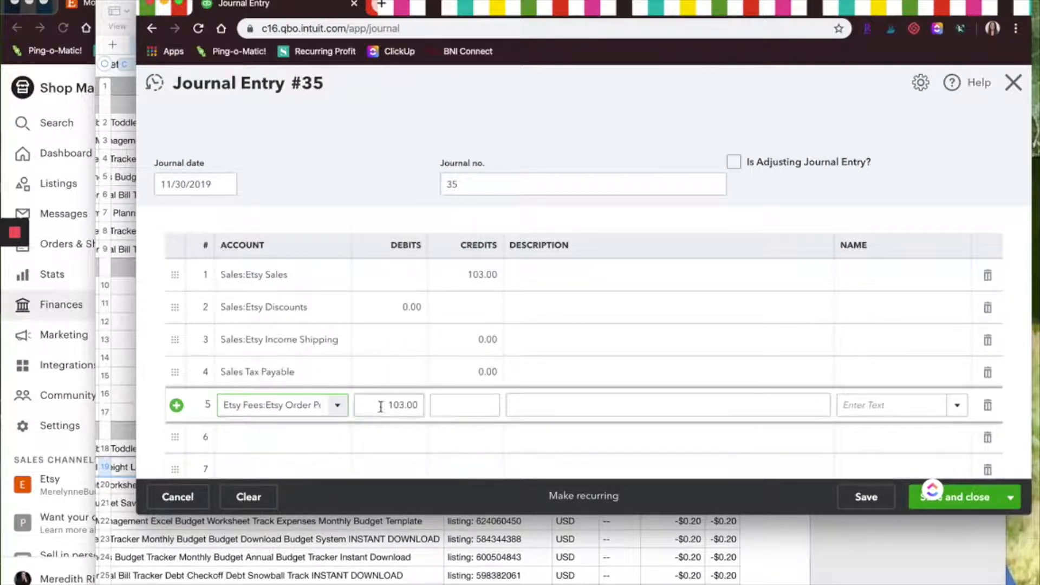
{"action": "left_click_drag", "start_coordinate": [383, 405], "coordinate": [425, 407]}
{"action": "key", "text": "BackSpace"}
{"action": "type", "text": "5.11"}
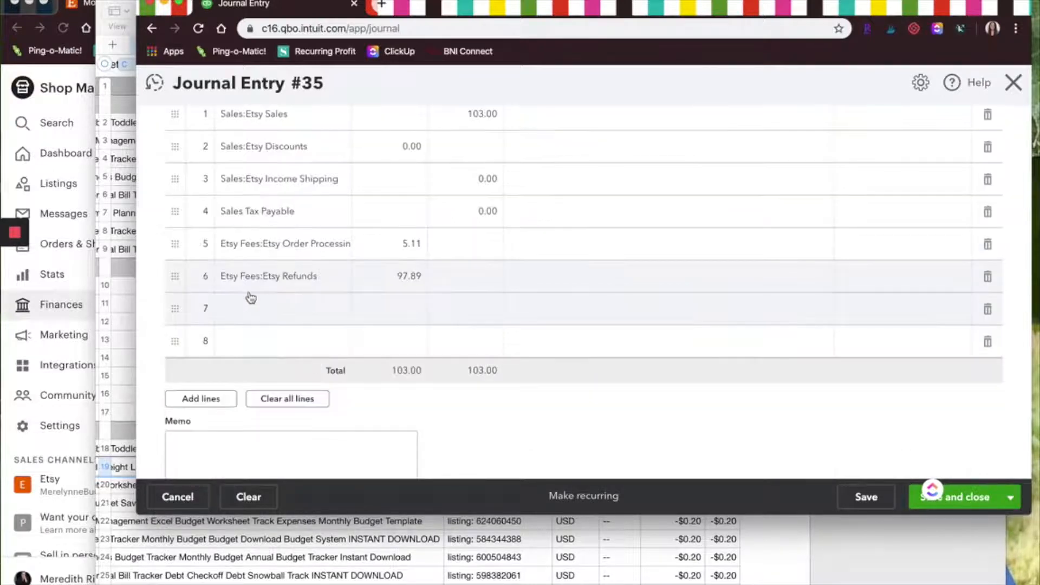
Step: Set the Etsy Refunds line's debit to 0.00 and add a seventh journal line for Etsy Listing Fees with a 2.40 debit
{"action": "left_click", "coordinate": [378, 279]}
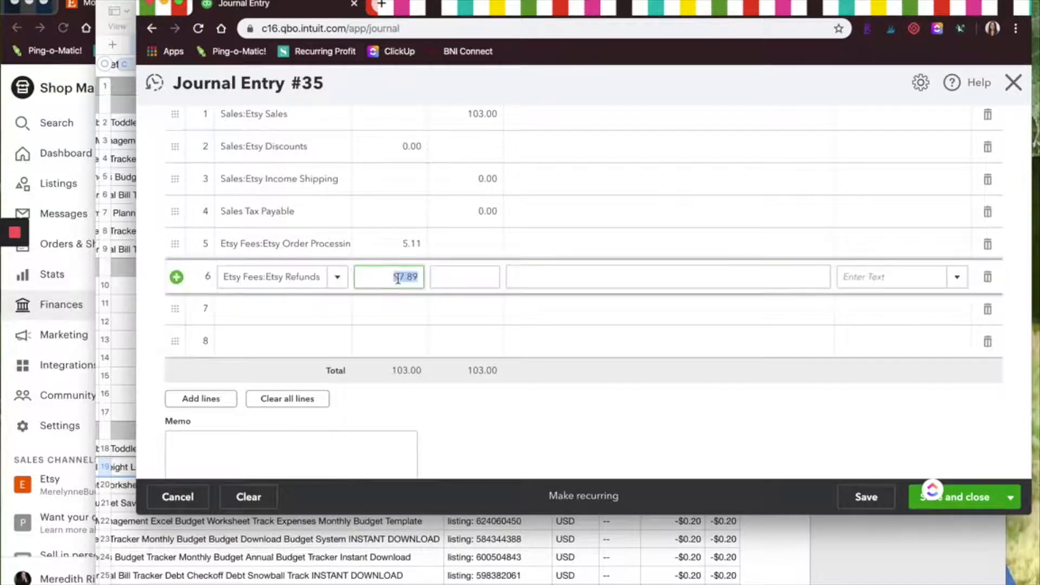
{"action": "type", "text": "0.0"}
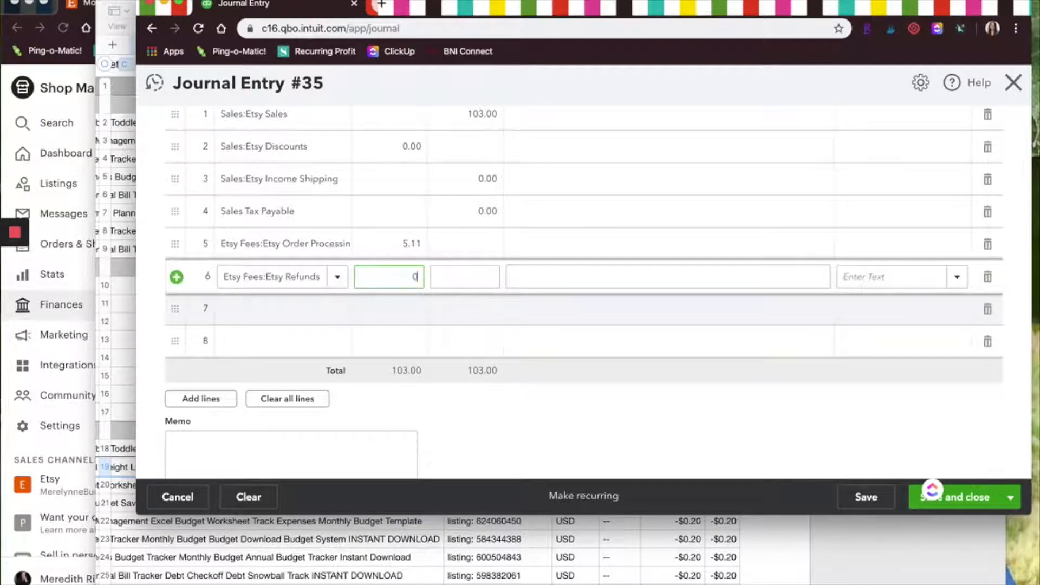
{"action": "left_click", "coordinate": [311, 316]}
{"action": "type", "text": "listin"}
{"action": "key", "text": "Down"}
{"action": "key", "text": "Tab"}
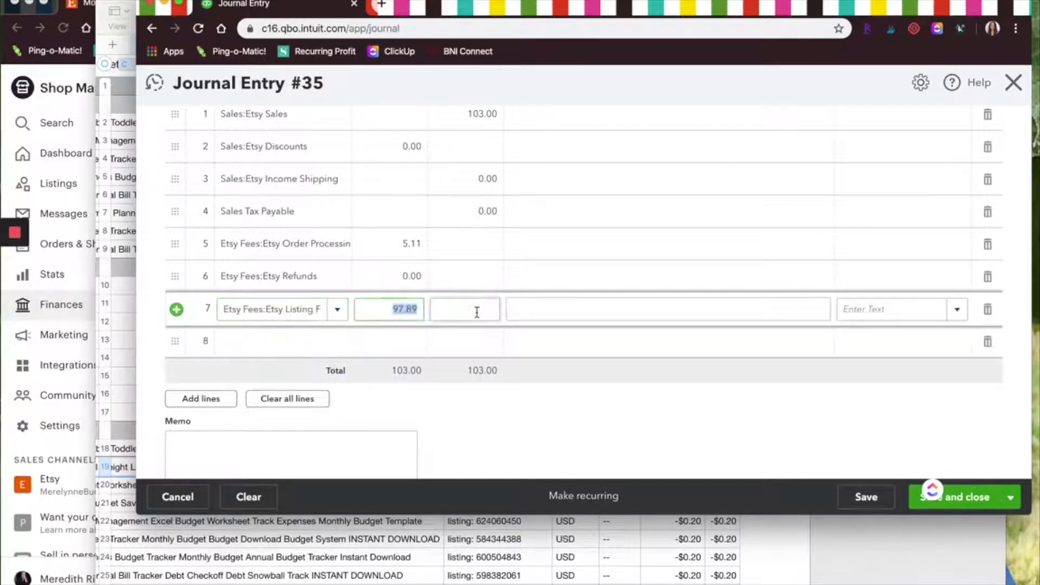
{"action": "type", "text": "2.40"}
Step: Switch to the Etsy statement spreadsheet and examine the listing rows with their descriptions and Fees & Taxes amounts
{"action": "left_click", "coordinate": [436, 552]}
{"action": "scroll", "coordinate": [462, 438], "scroll_direction": "down", "scroll_amount": 3}
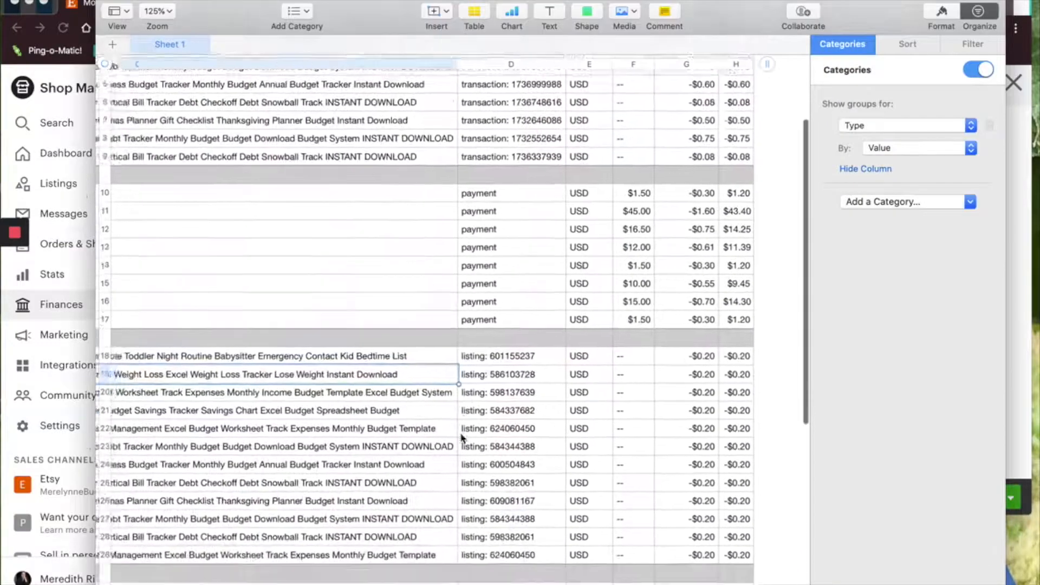
{"action": "scroll", "coordinate": [462, 437], "scroll_direction": "down", "scroll_amount": 2}
{"action": "scroll", "coordinate": [251, 416], "scroll_direction": "left", "scroll_amount": 5}
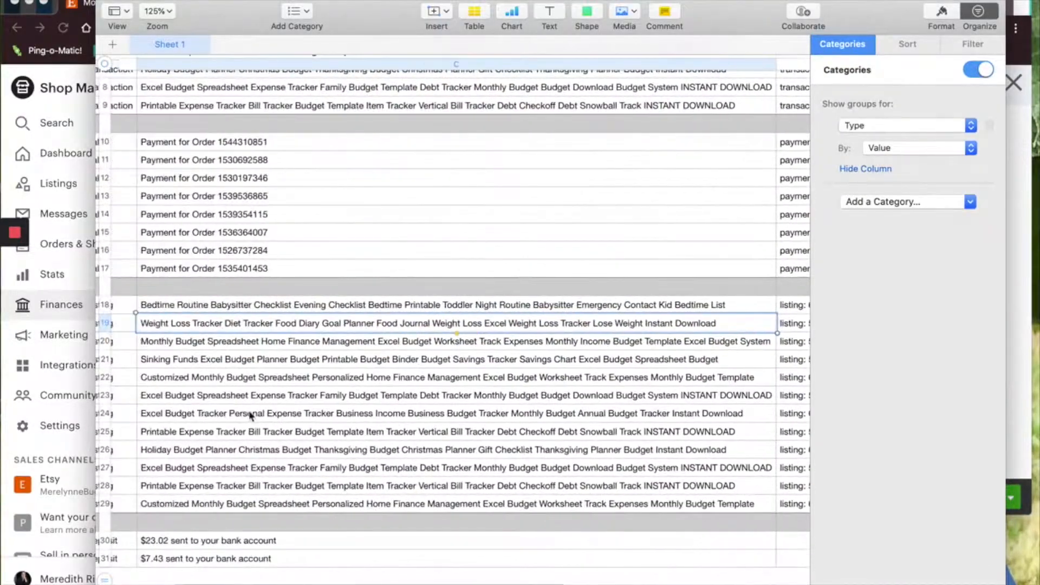
{"action": "scroll", "coordinate": [659, 415], "scroll_direction": "right", "scroll_amount": 3}
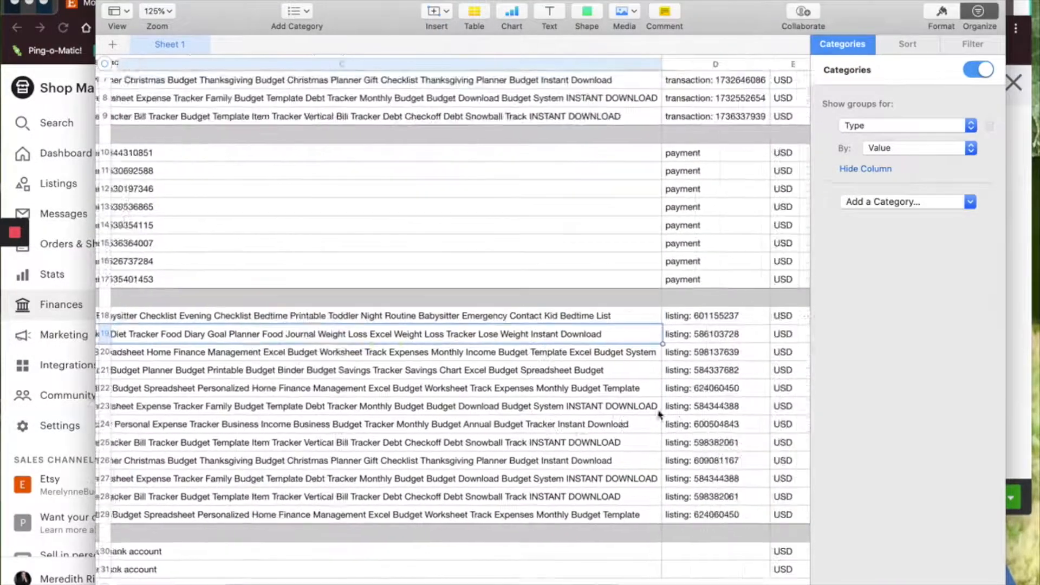
{"action": "scroll", "coordinate": [660, 414], "scroll_direction": "right", "scroll_amount": 5}
{"action": "scroll", "coordinate": [660, 414], "scroll_direction": "up", "scroll_amount": 2}
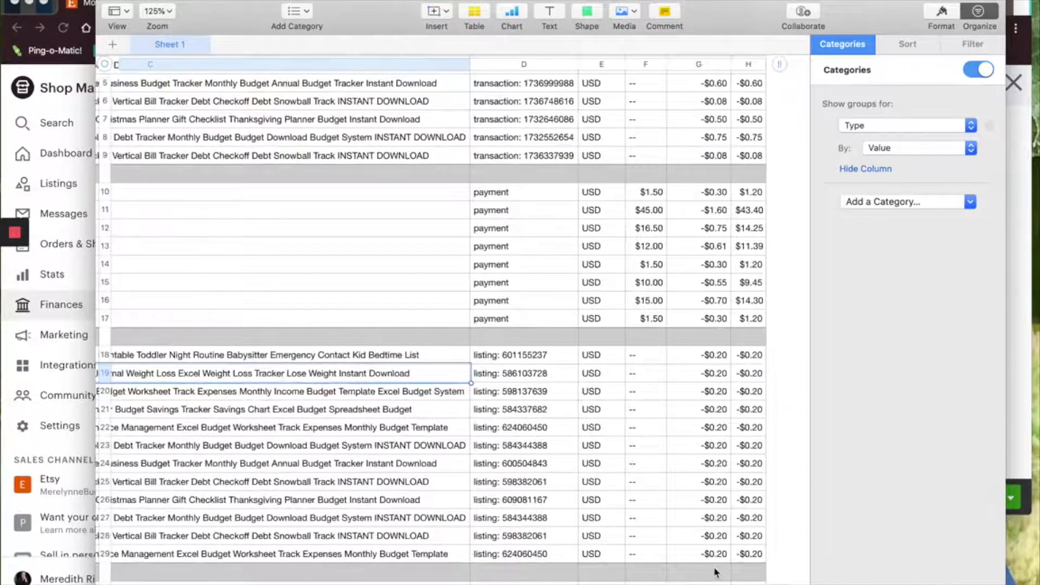
Step: Add an eighth QuickBooks journal line for Etsy Transaction Fees with a 5.09 debit, and check the transaction rows in the statement spreadsheet
{"action": "key", "text": "super+Tab"}
{"action": "type", "text": "Trans"}
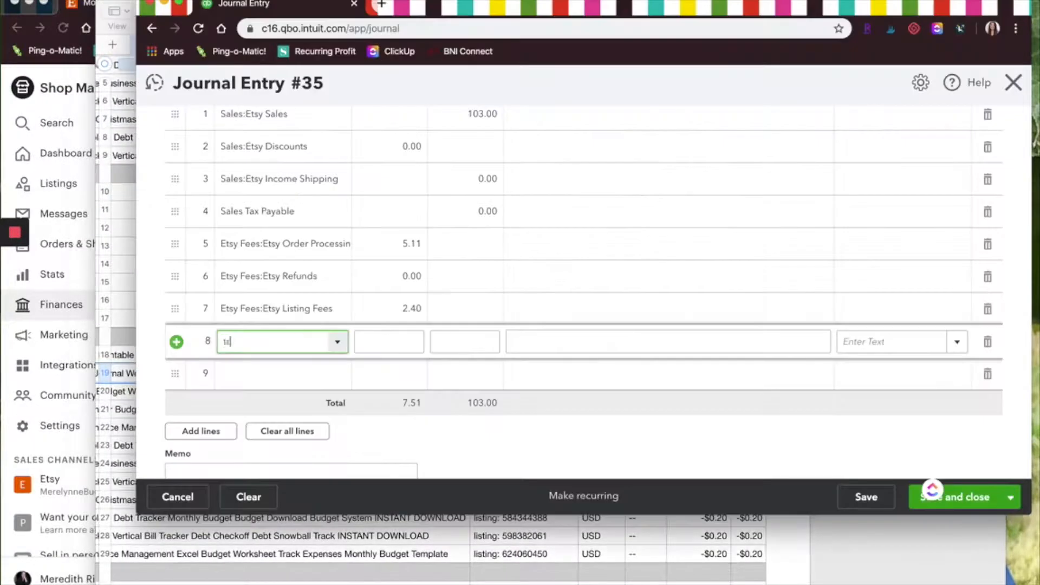
{"action": "left_click", "coordinate": [318, 394]}
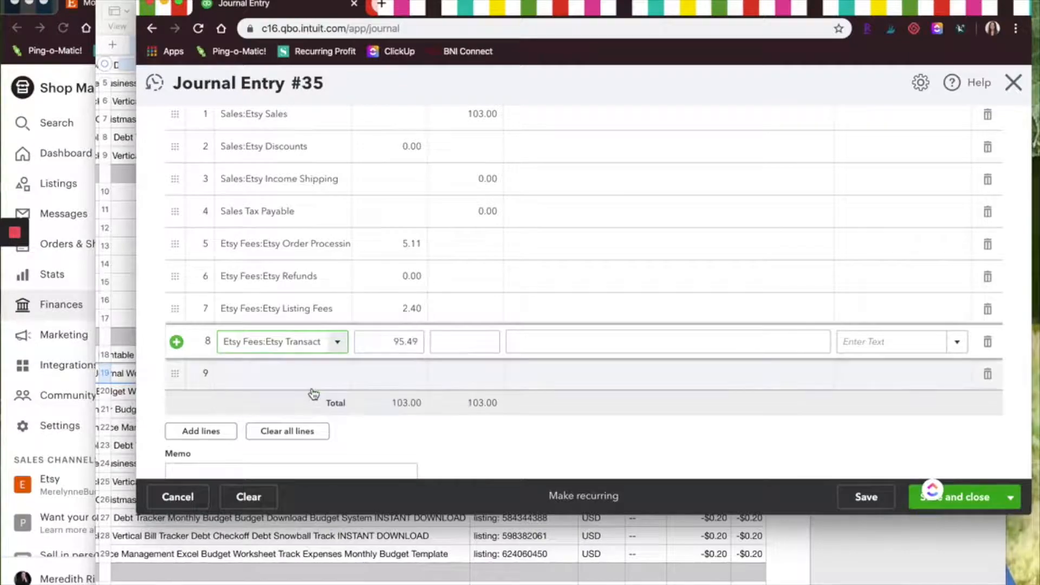
{"action": "left_click", "coordinate": [389, 342]}
{"action": "type", "text": "5.09"}
{"action": "left_click", "coordinate": [459, 346]}
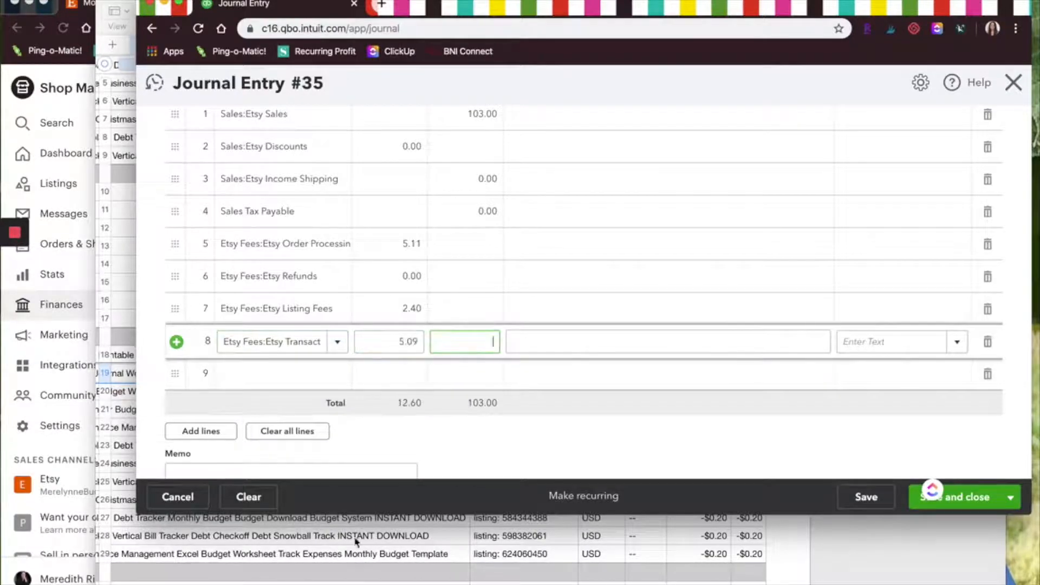
{"action": "key", "text": "super+Tab"}
{"action": "scroll", "coordinate": [470, 387], "scroll_direction": "up", "scroll_amount": 2}
{"action": "scroll", "coordinate": [470, 387], "scroll_direction": "up", "scroll_amount": 4}
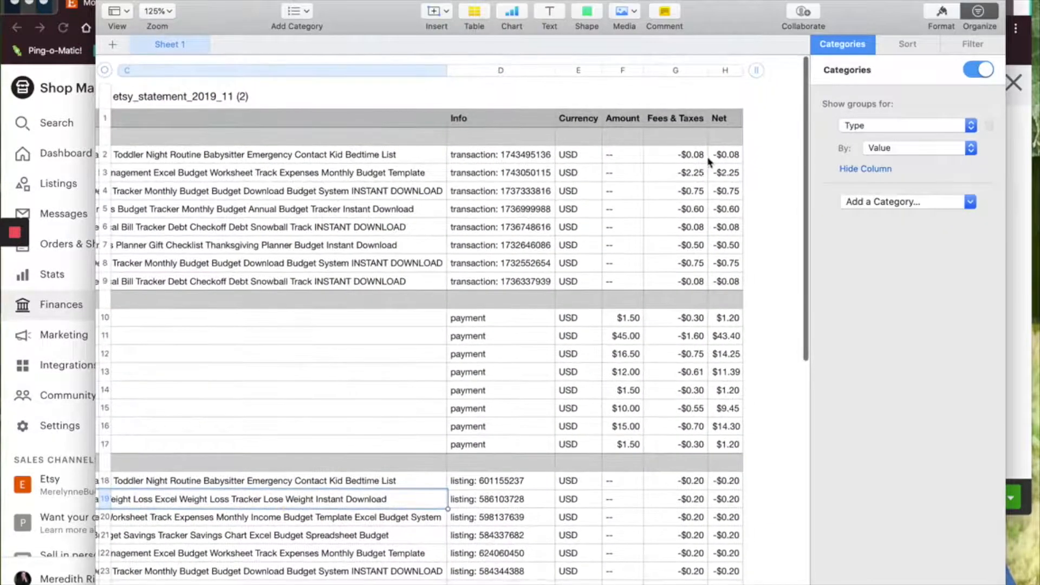
{"action": "key", "text": "super+Tab"}
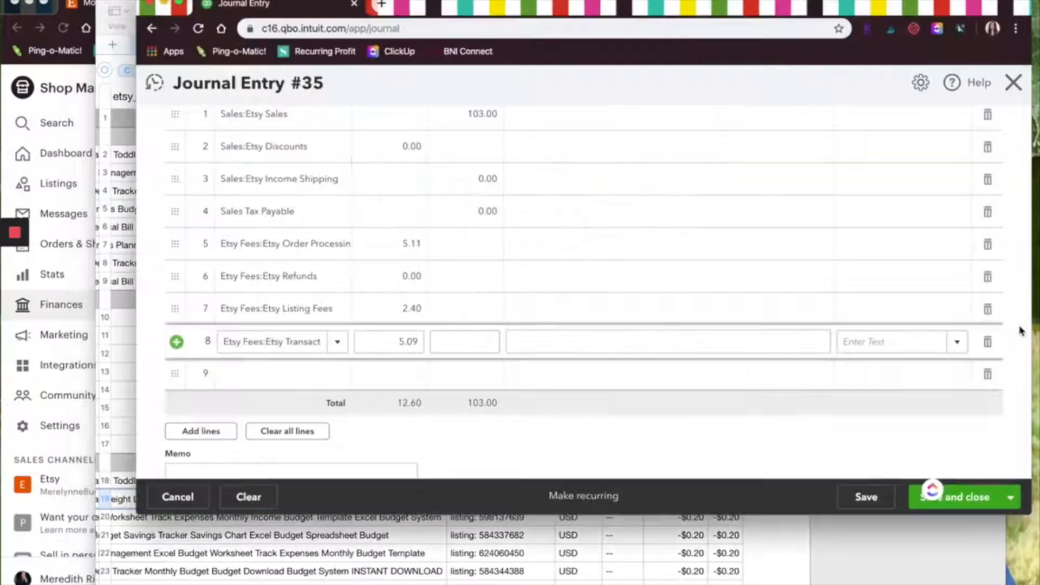
Step: Add a ninth journal line for Etsy Fees:Etsy Advertising with a 0.00 debit
{"action": "left_click", "coordinate": [253, 372]}
{"action": "type", "text": "ad"}
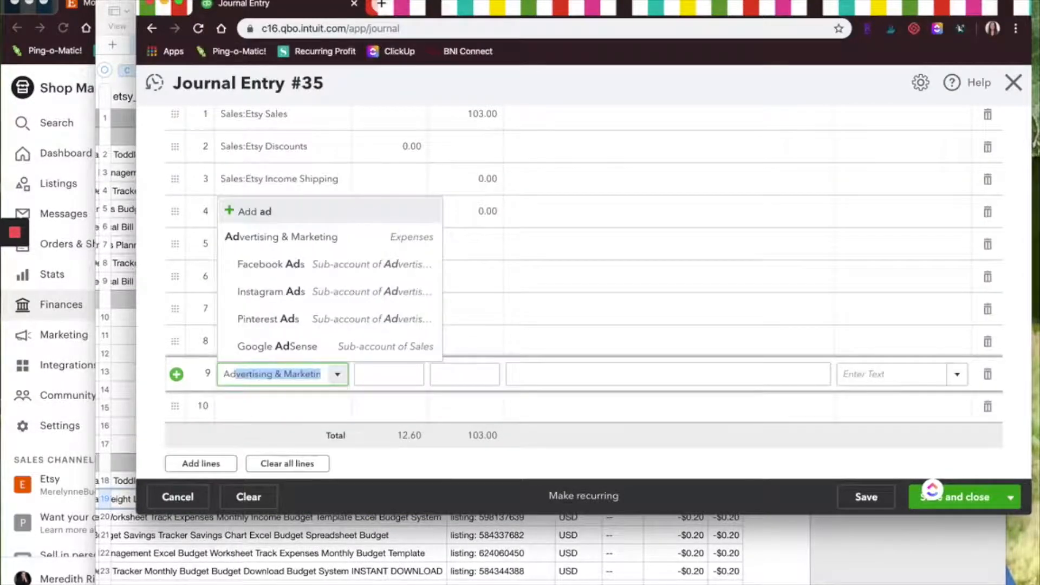
{"action": "key", "text": "BackSpace"}
{"action": "key", "text": "BackSpace"}
{"action": "type", "text": "et"}
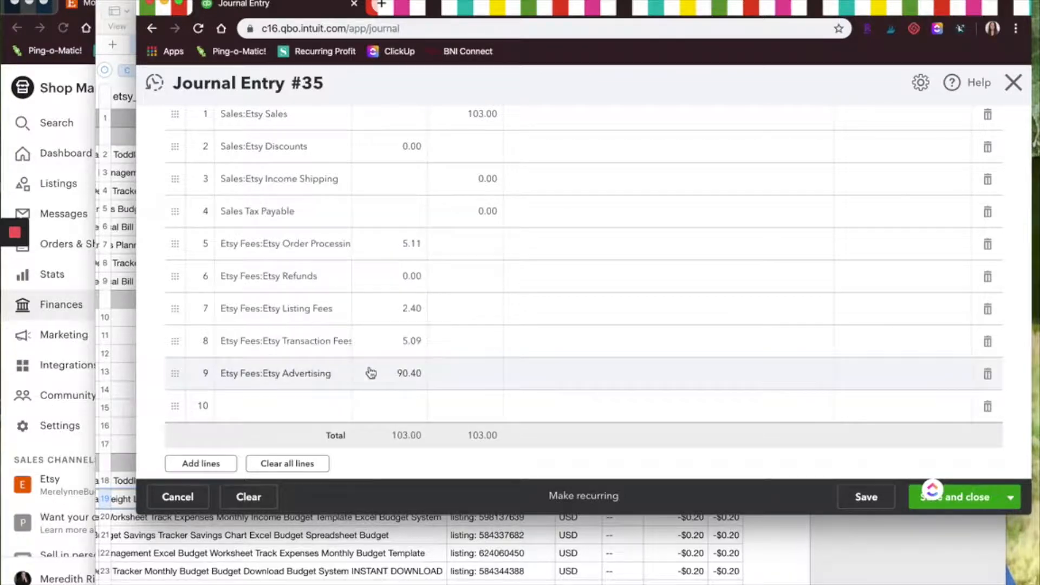
{"action": "left_click", "coordinate": [369, 372]}
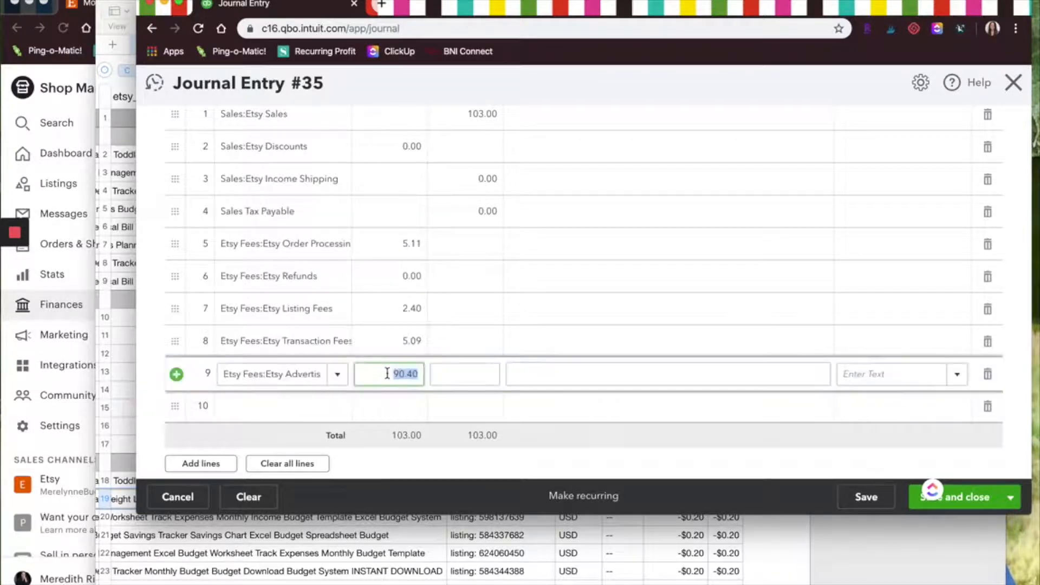
{"action": "type", "text": "0.00"}
{"action": "key", "text": "Tab"}
Step: Add a tenth journal line for Etsy Fees:Etsy Shipping Fees with a 0.00 debit
{"action": "left_click", "coordinate": [264, 411]}
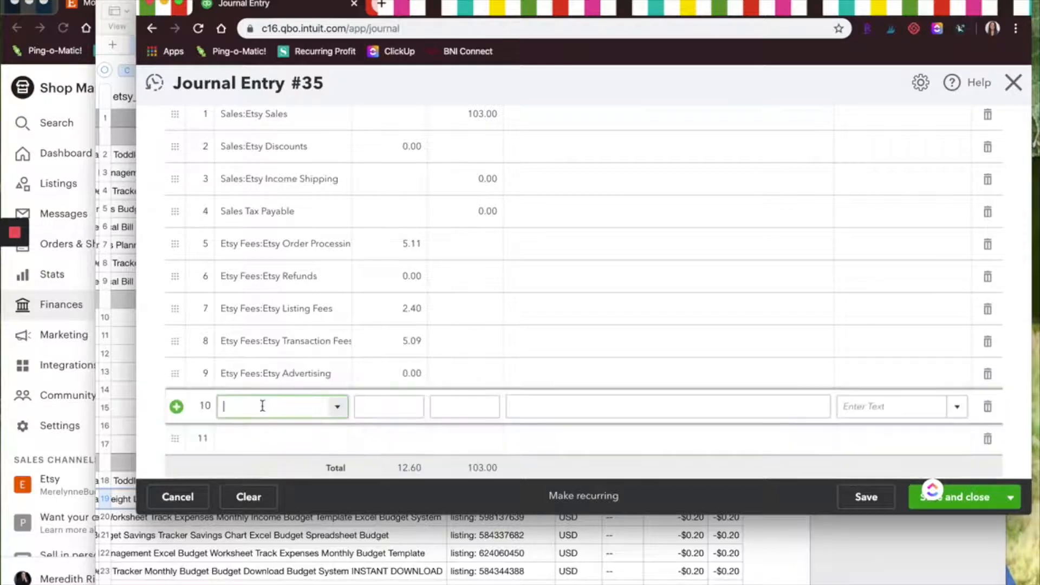
{"action": "type", "text": "S"}
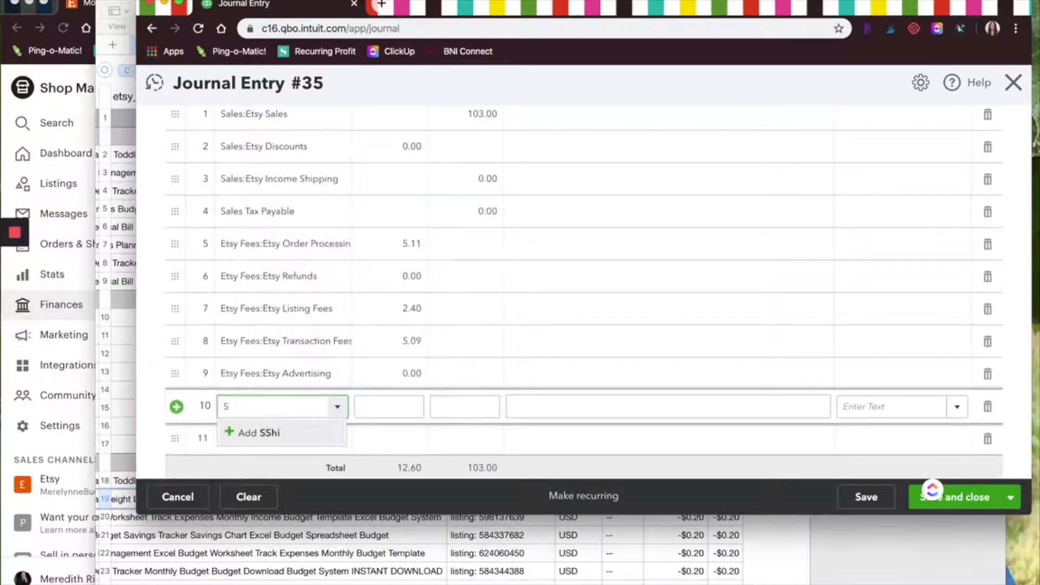
{"action": "type", "text": "hipping"}
{"action": "left_click", "coordinate": [271, 479]}
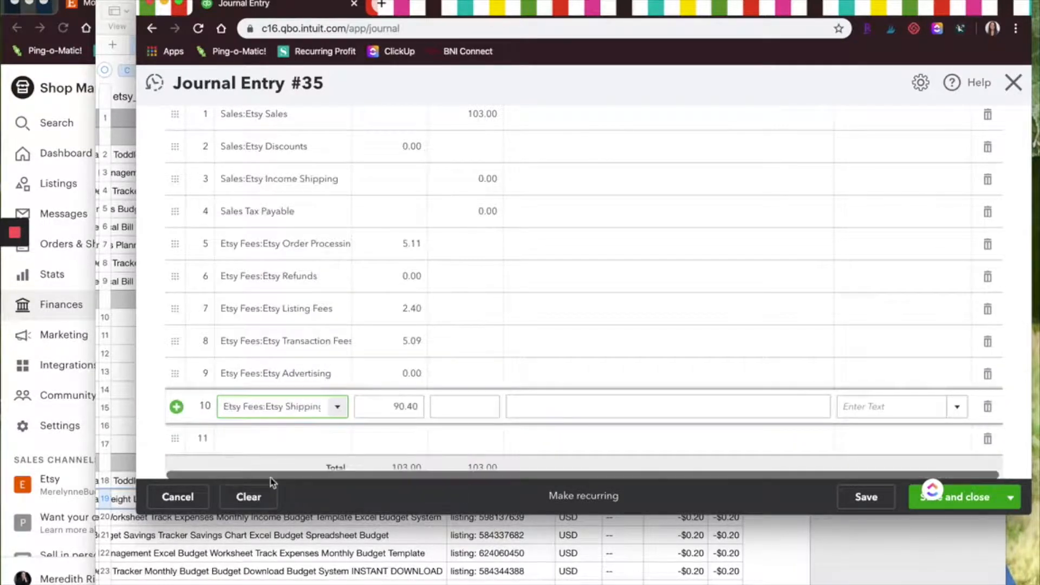
{"action": "left_click", "coordinate": [377, 406]}
{"action": "key", "text": "BackSpace"}
{"action": "type", "text": "0.00"}
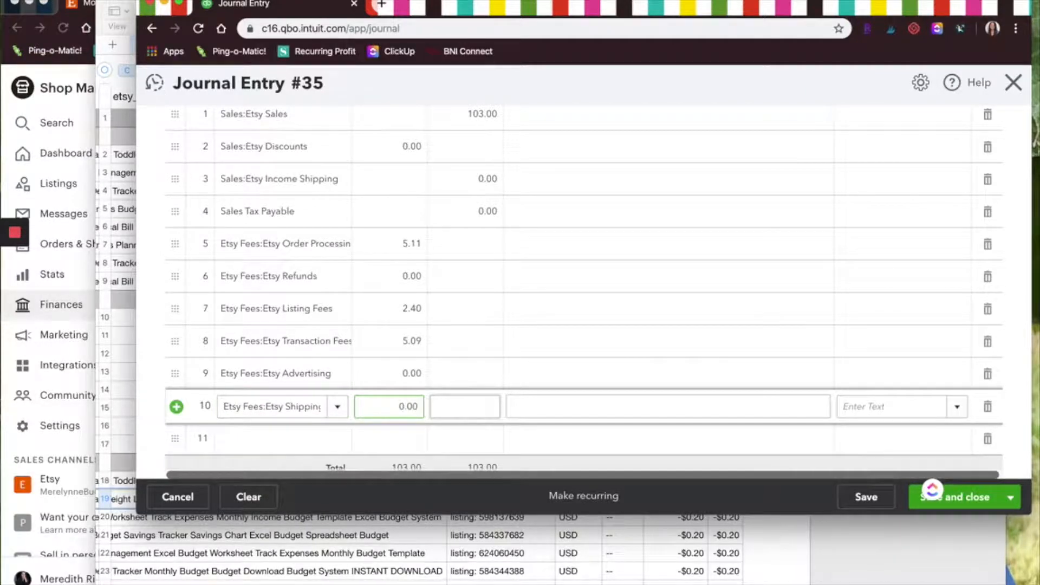
Step: Add an eleventh journal line for the Etsy bank account with the balancing 90.40 debit, and review the entry's lines and totals
{"action": "left_click", "coordinate": [301, 439]}
{"action": "type", "text": "Etsy"}
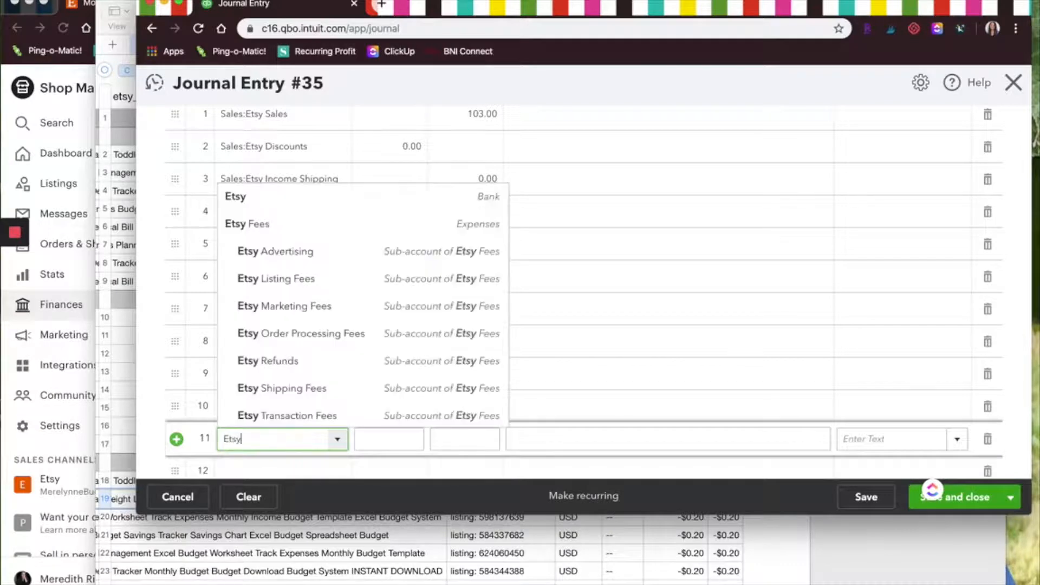
{"action": "left_click", "coordinate": [327, 196]}
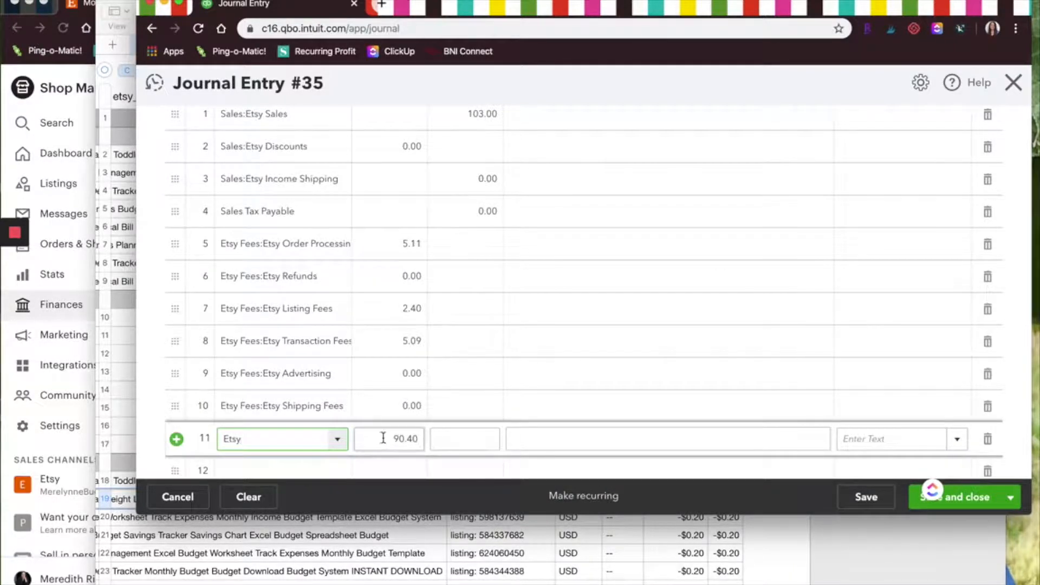
{"action": "left_click", "coordinate": [442, 439]}
{"action": "scroll", "coordinate": [437, 353], "scroll_direction": "up", "scroll_amount": 2}
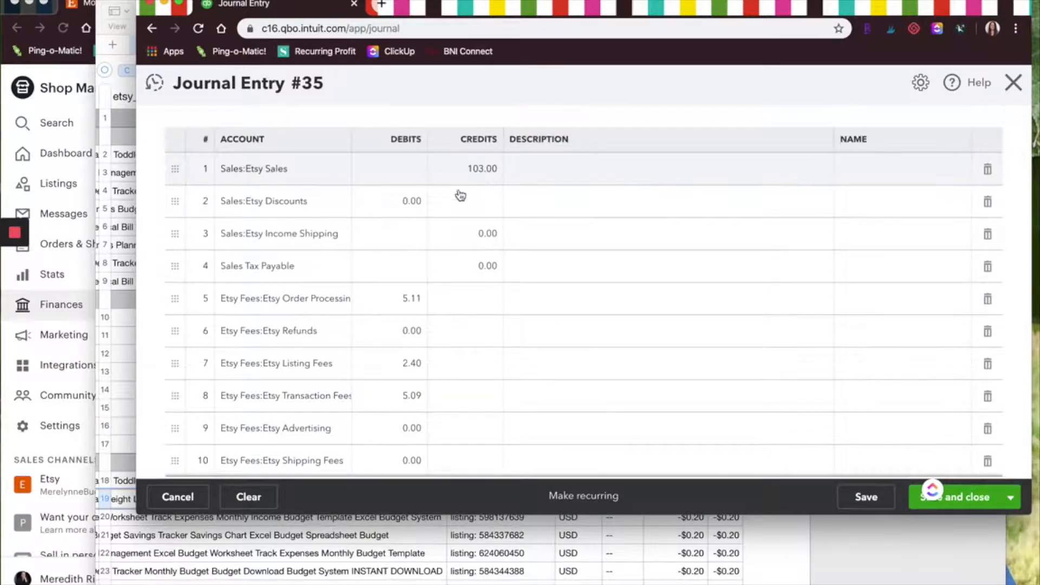
{"action": "scroll", "coordinate": [406, 401], "scroll_direction": "down", "scroll_amount": 3}
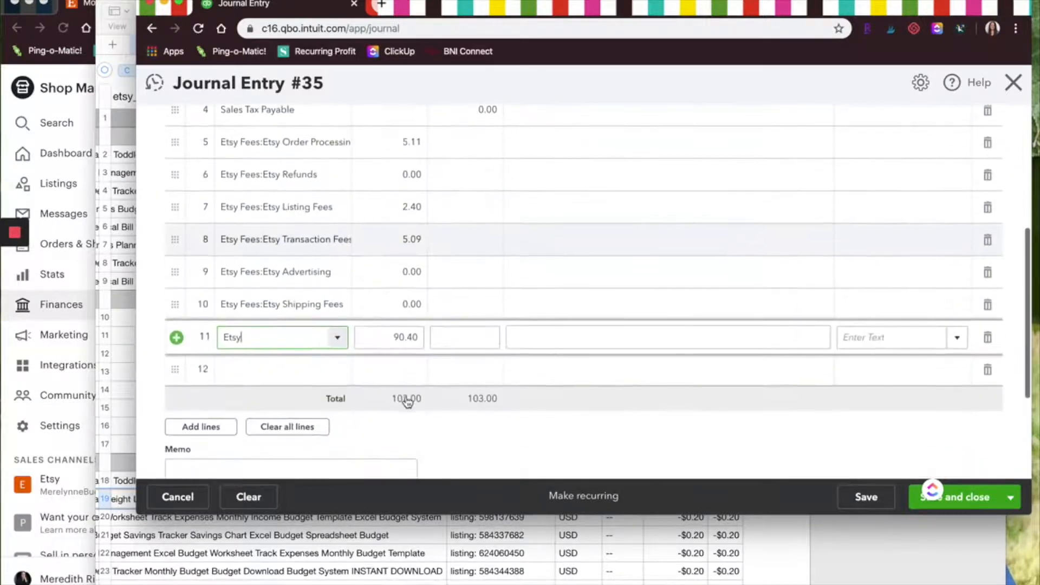